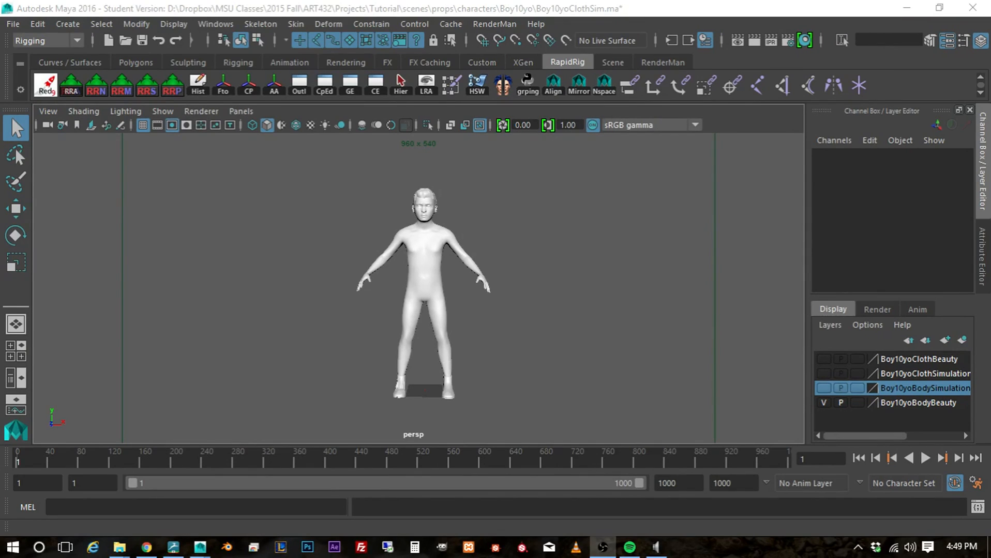
Step: Show the Boy10yoClothBeauty layer and play the animation to frame 45, viewing the character from a front three-quarter angle
{"action": "left_click", "coordinate": [823, 359]}
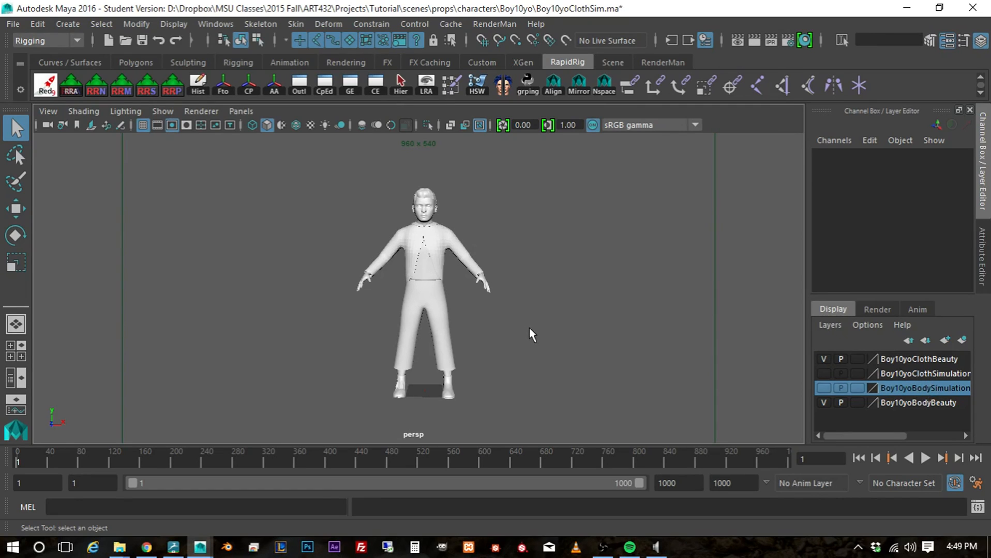
{"action": "left_click_drag", "start_coordinate": [530, 329], "coordinate": [473, 327], "text": "alt"}
{"action": "middle_click_drag", "start_coordinate": [473, 325], "coordinate": [557, 323], "text": "alt"}
{"action": "left_click_drag", "start_coordinate": [498, 320], "coordinate": [498, 320], "text": "alt"}
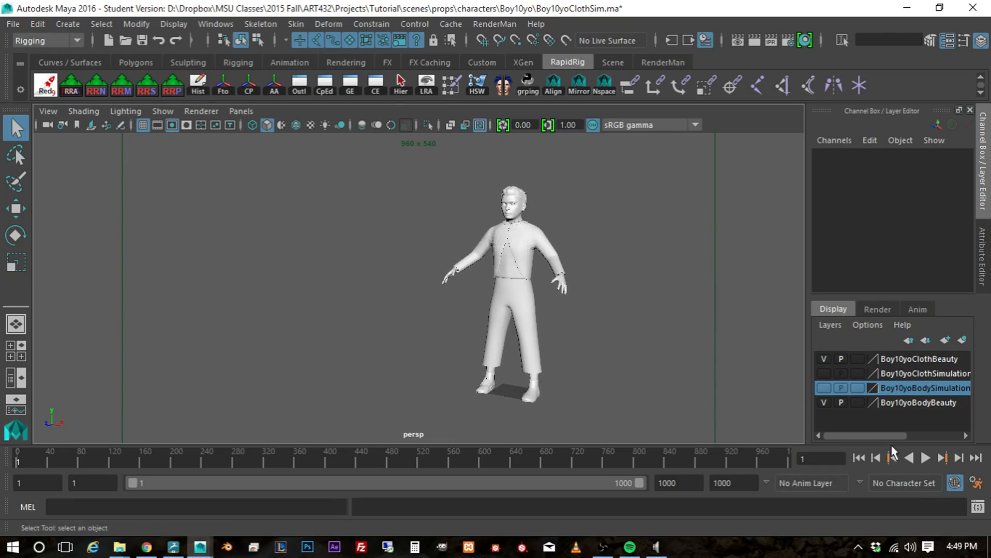
{"action": "left_click", "coordinate": [925, 458]}
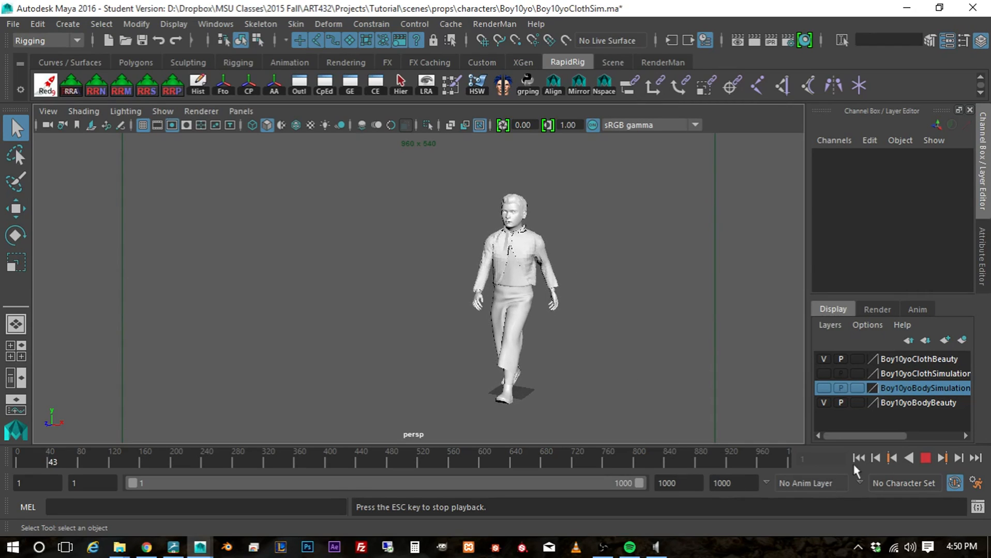
{"action": "left_click", "coordinate": [925, 458]}
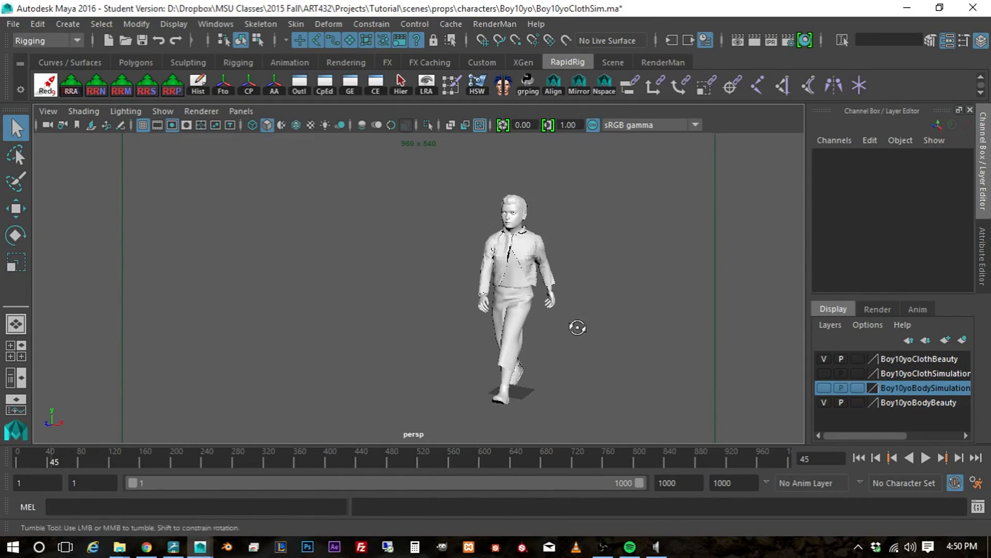
Step: Display the character's coat in smooth mesh preview with 3 divisions, and deselect it
{"action": "left_click_drag", "start_coordinate": [576, 328], "coordinate": [372, 306], "text": "alt"}
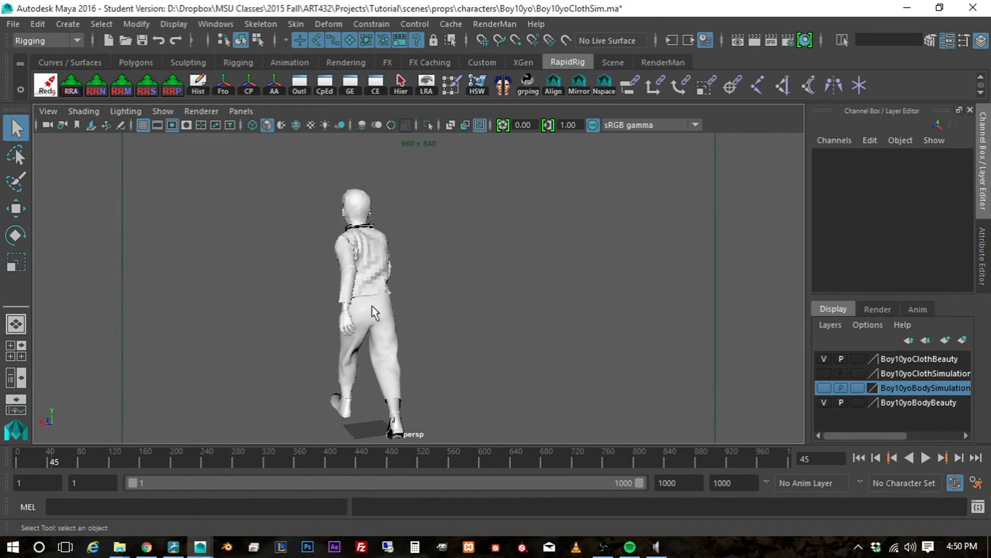
{"action": "scroll", "coordinate": [347, 290], "scroll_direction": "up", "scroll_amount": 7}
{"action": "middle_click_drag", "start_coordinate": [278, 278], "coordinate": [388, 257], "text": "alt"}
{"action": "scroll", "coordinate": [373, 317], "scroll_direction": "down", "scroll_amount": 6}
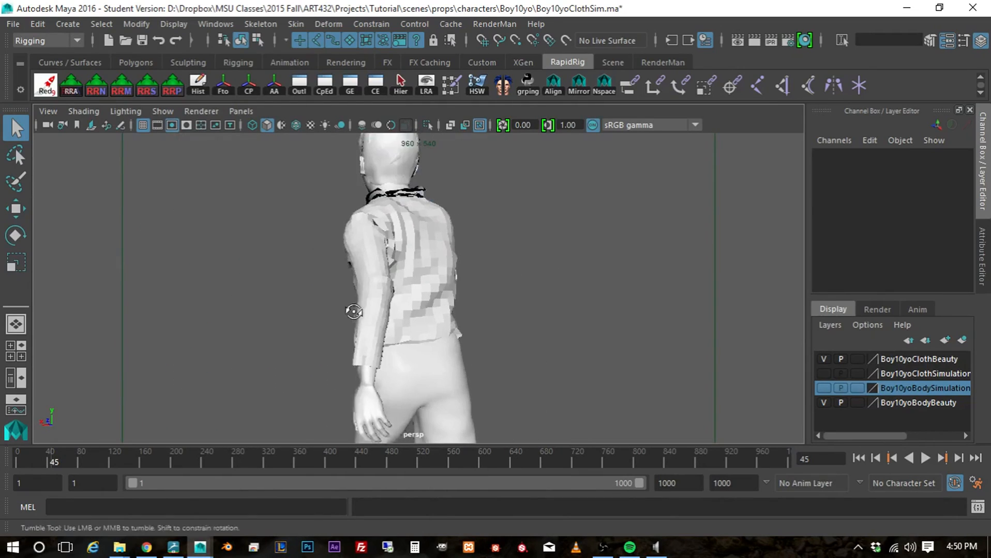
{"action": "mouse_move", "coordinate": [352, 307]}
{"action": "left_mouse_down", "text": "alt"}
{"action": "mouse_move", "coordinate": [154, 311]}
{"action": "mouse_move", "coordinate": [533, 305]}
{"action": "mouse_move", "coordinate": [550, 316]}
{"action": "mouse_move", "coordinate": [349, 319]}
{"action": "left_mouse_up", "text": "alt"}
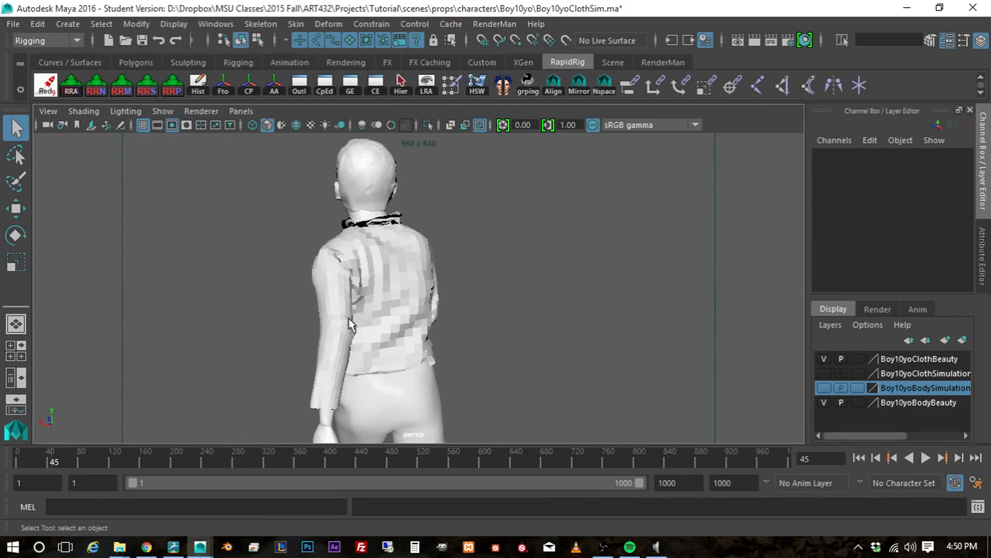
{"action": "left_click", "coordinate": [383, 270]}
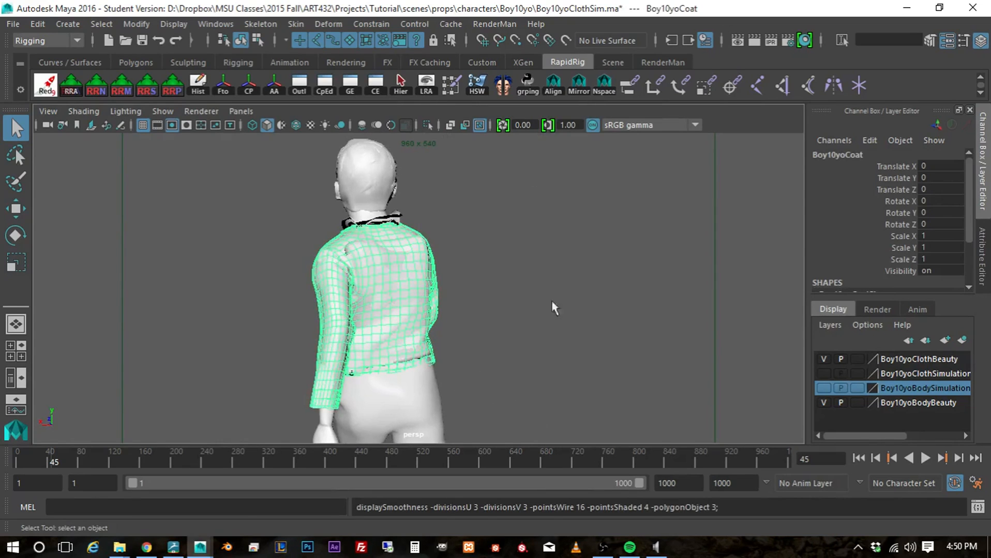
{"action": "left_click_drag", "start_coordinate": [435, 296], "coordinate": [362, 305], "text": "alt"}
{"action": "left_click", "coordinate": [598, 304]}
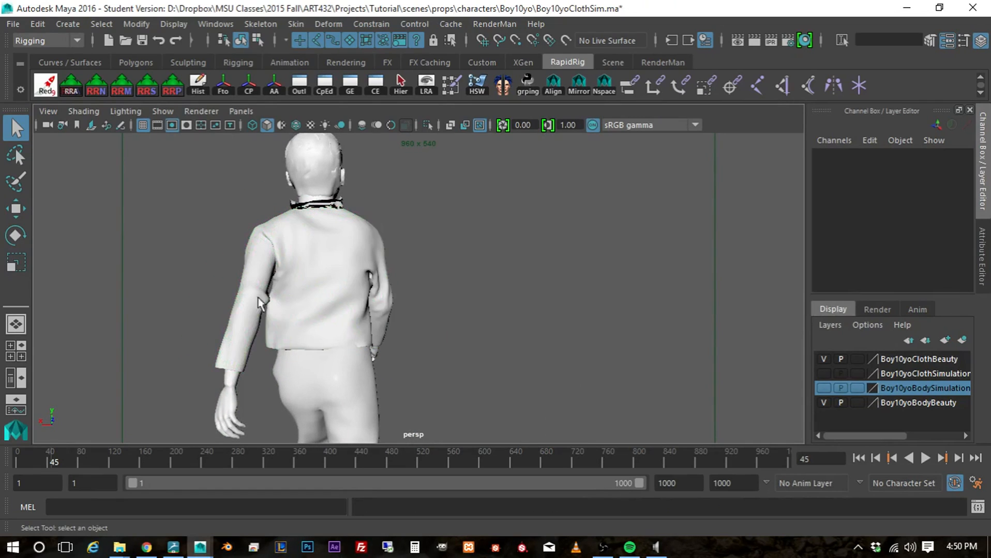
Step: Examine the smoothed coat's back and sleeves from several angles, including the whole walking figure from behind
{"action": "left_click_drag", "start_coordinate": [467, 297], "coordinate": [420, 301], "text": "alt"}
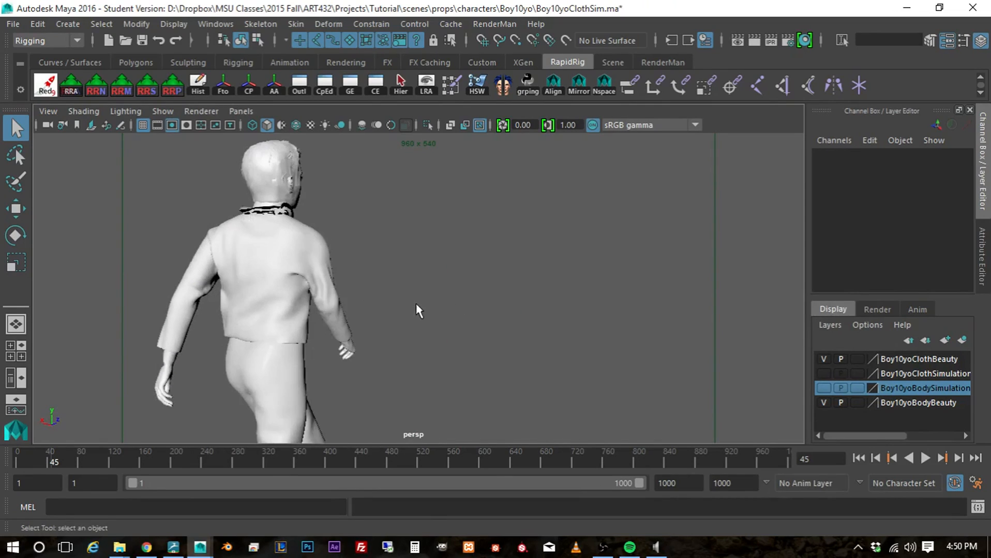
{"action": "middle_click_drag", "start_coordinate": [416, 306], "coordinate": [462, 256], "text": "alt"}
{"action": "left_click_drag", "start_coordinate": [464, 263], "coordinate": [427, 267], "text": "alt"}
{"action": "middle_click_drag", "start_coordinate": [427, 267], "coordinate": [475, 275], "text": "alt"}
{"action": "left_click_drag", "start_coordinate": [369, 300], "coordinate": [389, 294], "text": "alt"}
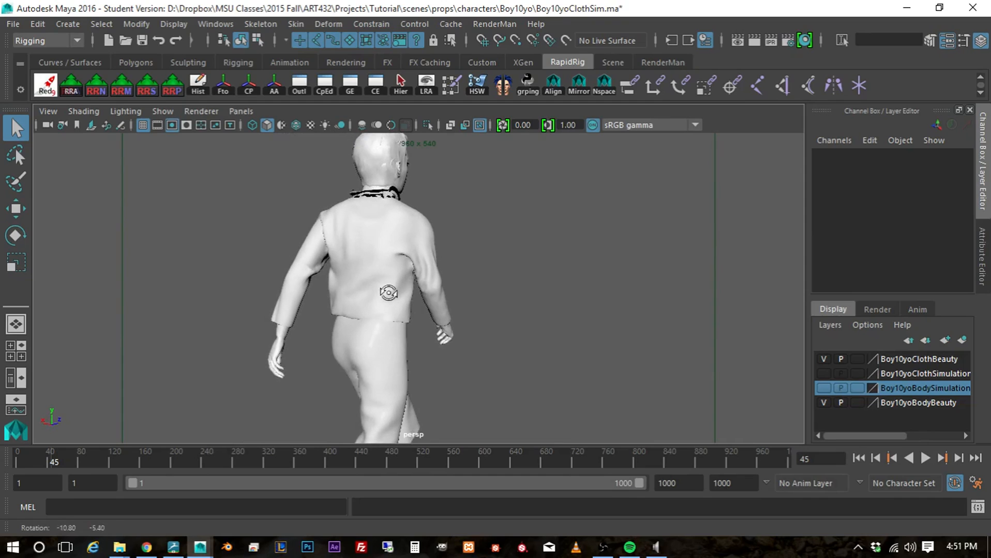
{"action": "right_click_drag", "start_coordinate": [391, 298], "coordinate": [254, 313], "text": "alt"}
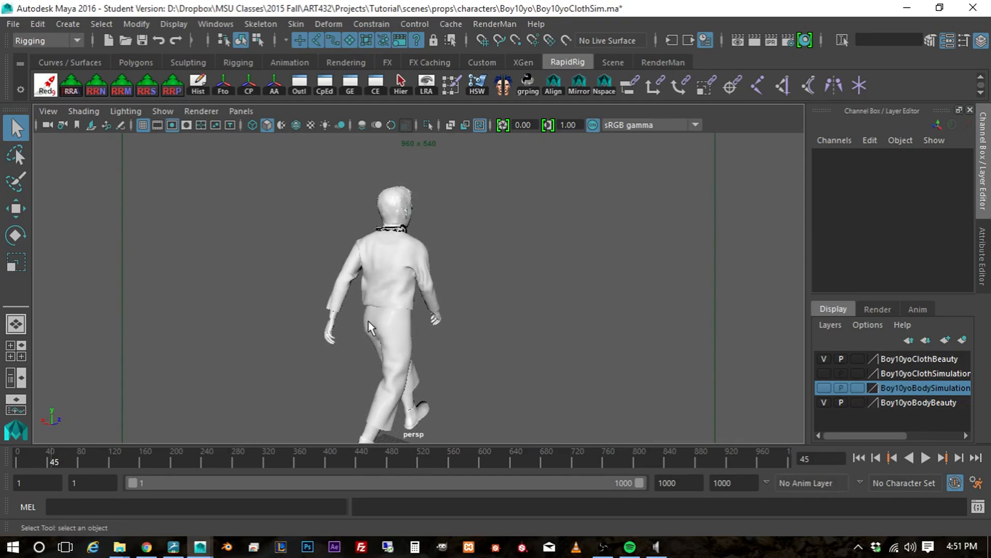
{"action": "left_click_drag", "start_coordinate": [365, 313], "coordinate": [372, 283], "text": "alt"}
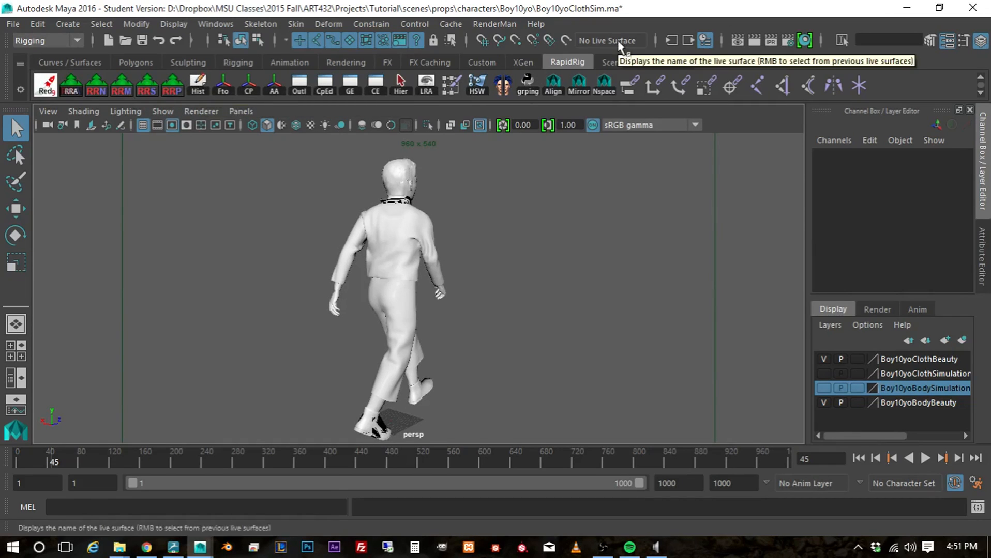
Step: Test-render frame 45 from behind the character with RenderMan, and stop the render partway
{"action": "left_click", "coordinate": [665, 61]}
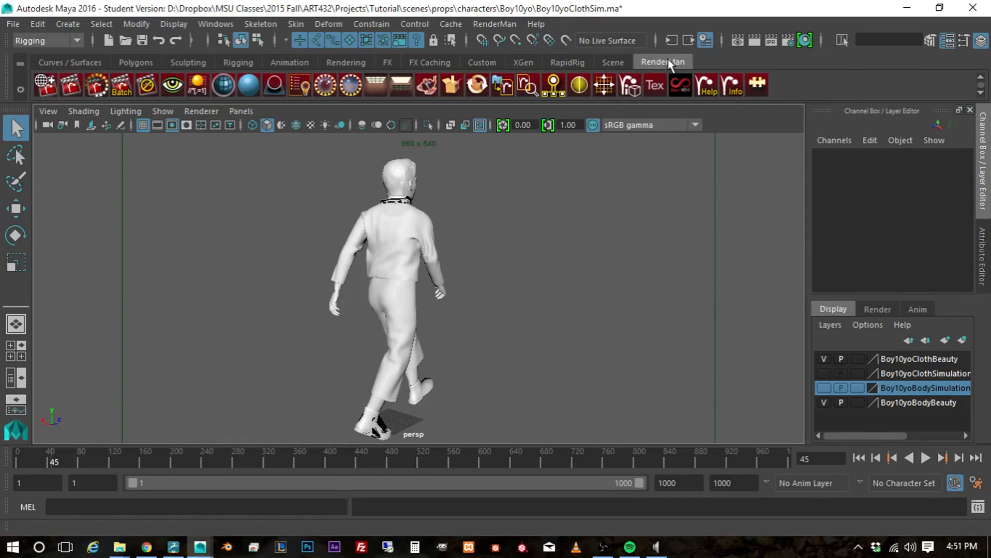
{"action": "left_click", "coordinate": [71, 89]}
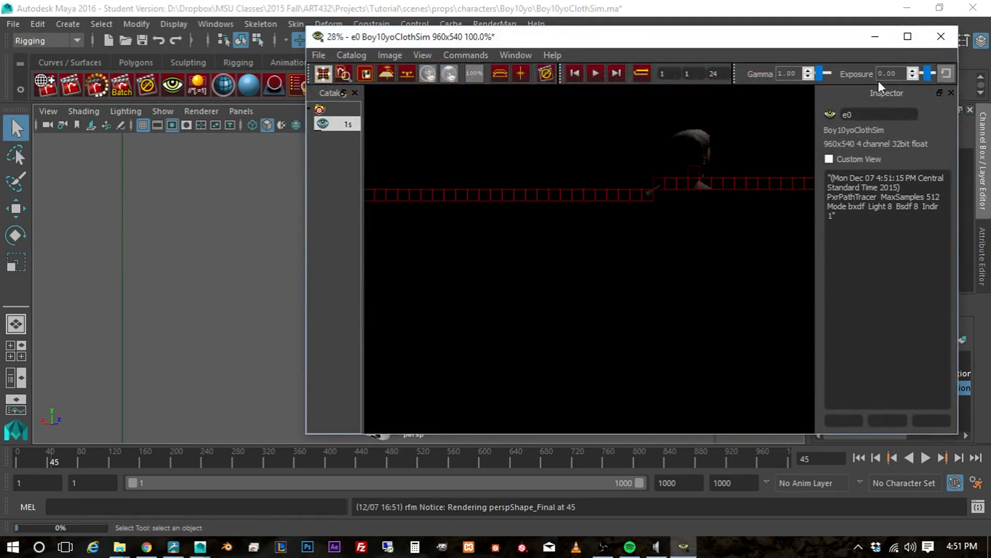
{"action": "left_click", "coordinate": [545, 73]}
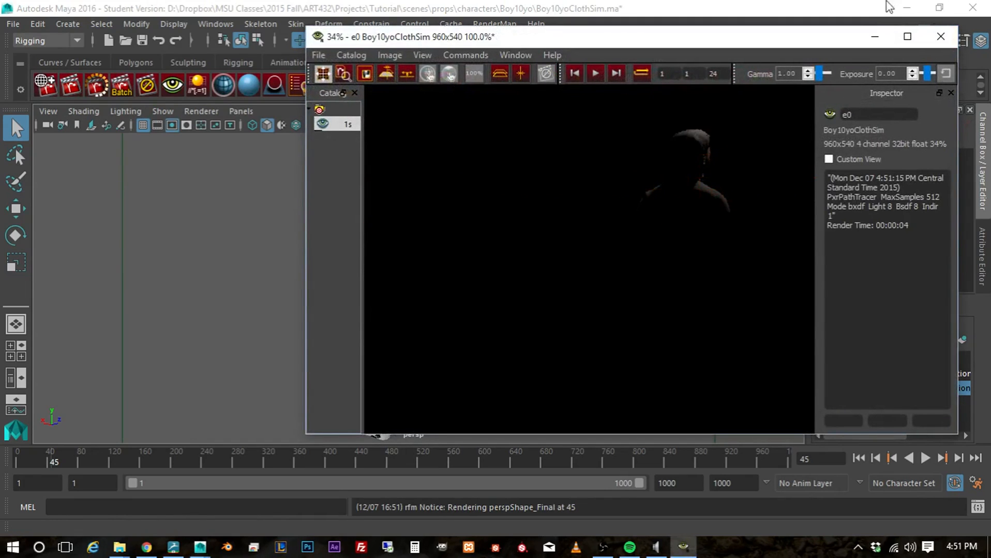
{"action": "left_click_drag", "start_coordinate": [773, 38], "coordinate": [990, 119]}
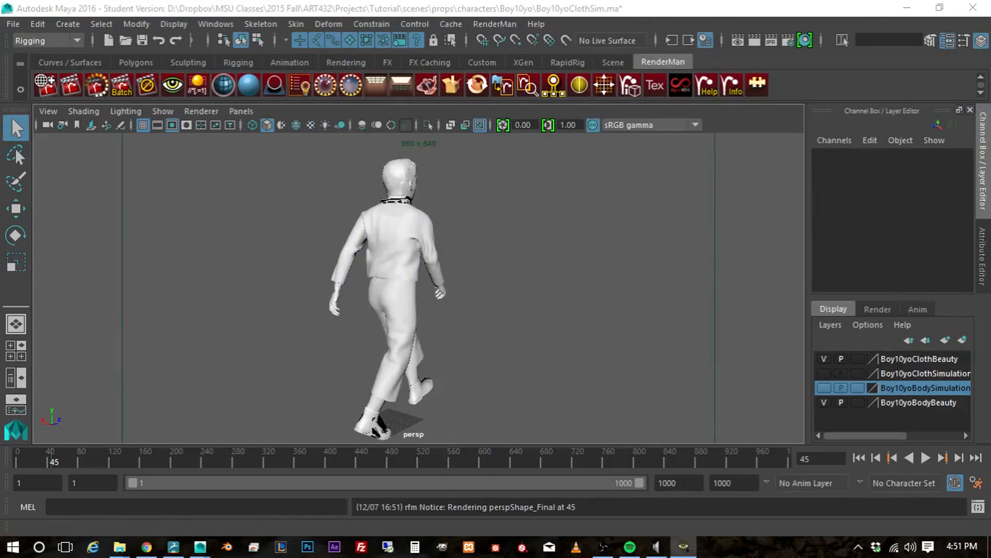
Step: Add a RenderMan environment map light (PxrStdEnvMapLight) and re-render frame 45, stopping the render after inspecting the whole figure
{"action": "left_click", "coordinate": [326, 87]}
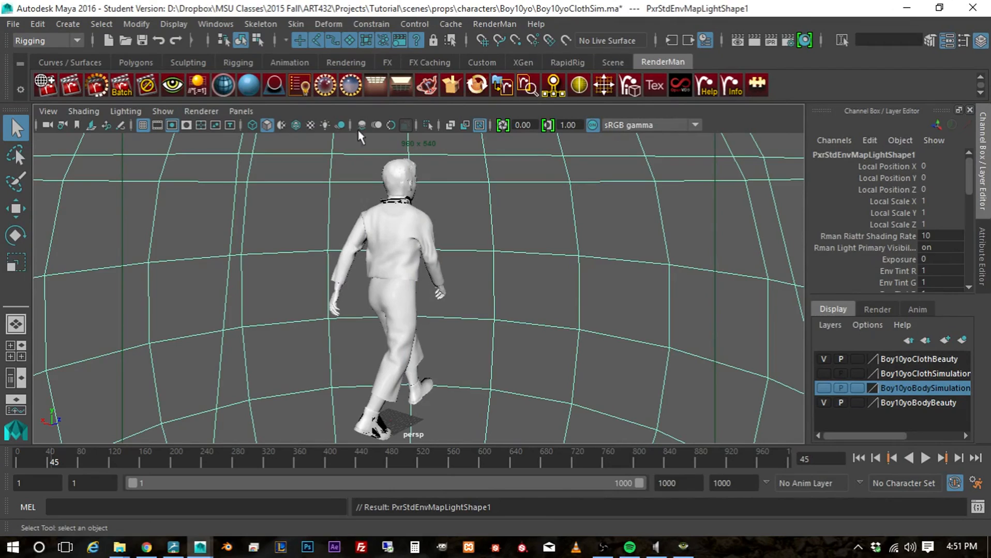
{"action": "left_click", "coordinate": [70, 88]}
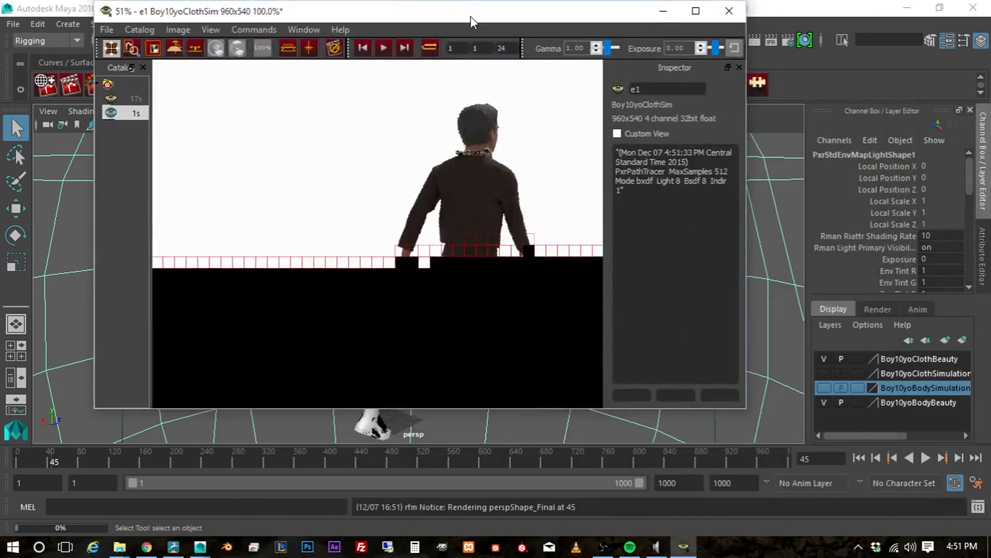
{"action": "left_click_drag", "start_coordinate": [469, 16], "coordinate": [472, 43]}
{"action": "scroll", "coordinate": [504, 326], "scroll_direction": "down", "scroll_amount": 1}
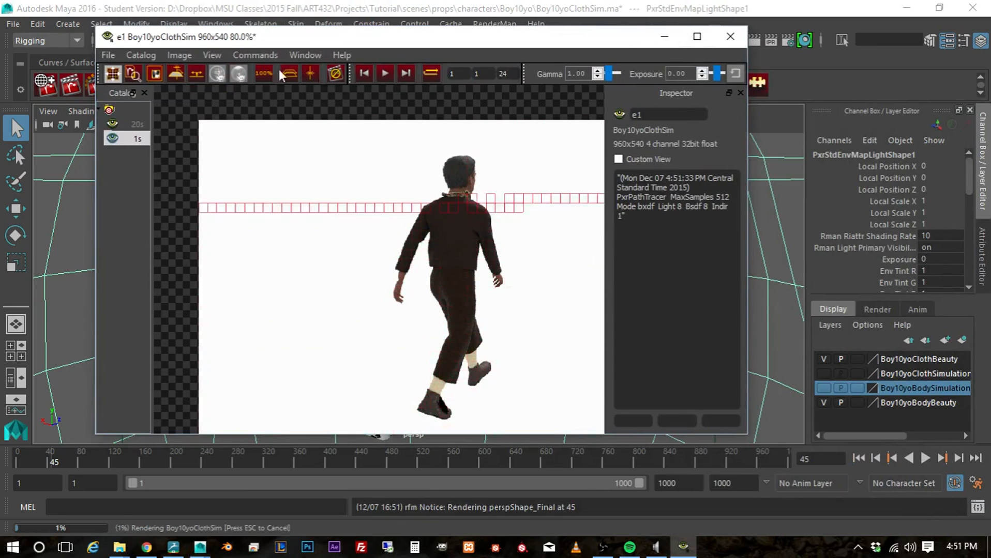
{"action": "left_click", "coordinate": [334, 74]}
{"action": "left_click_drag", "start_coordinate": [389, 39], "coordinate": [990, 69]}
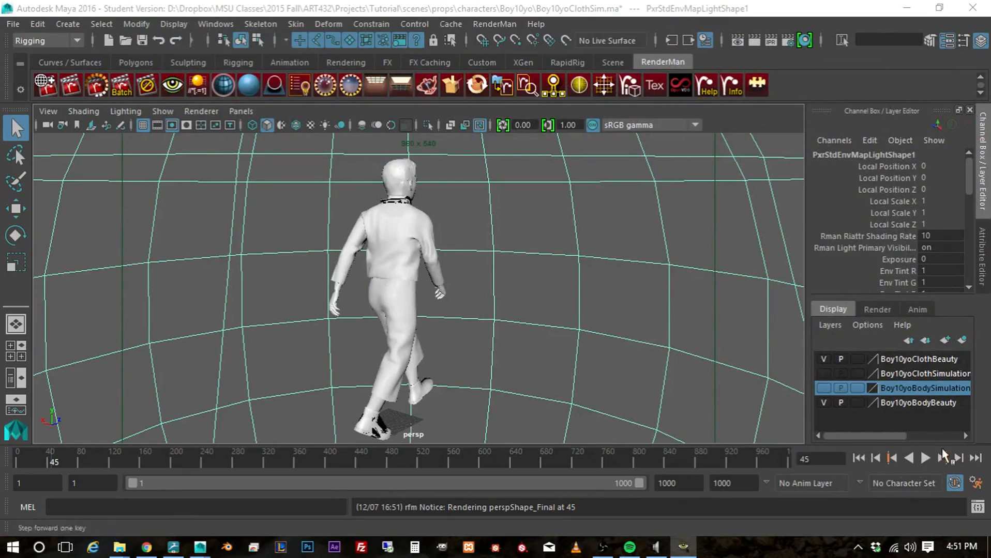
Step: Delete the environment map light and play the cloth animation on to frame 59
{"action": "left_click", "coordinate": [685, 268]}
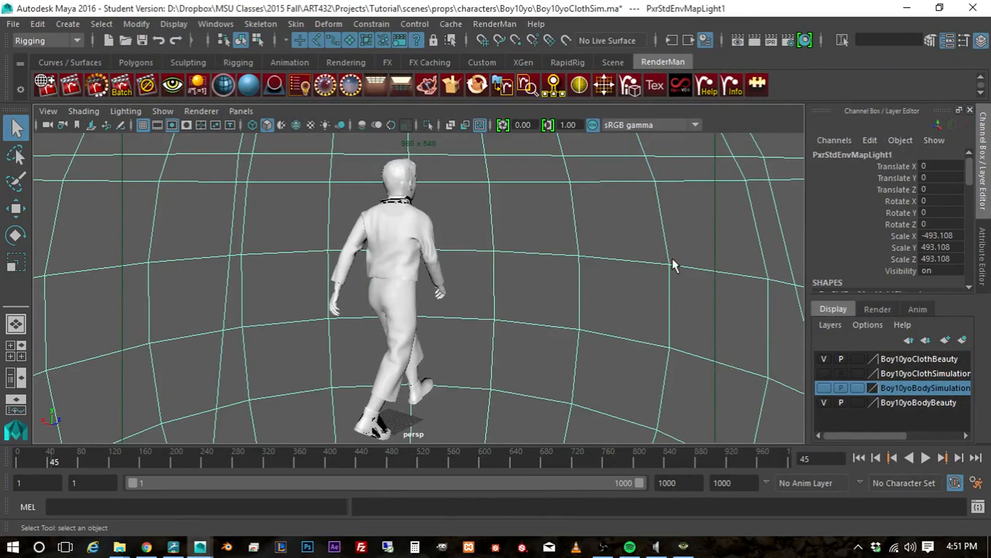
{"action": "left_click", "coordinate": [674, 257]}
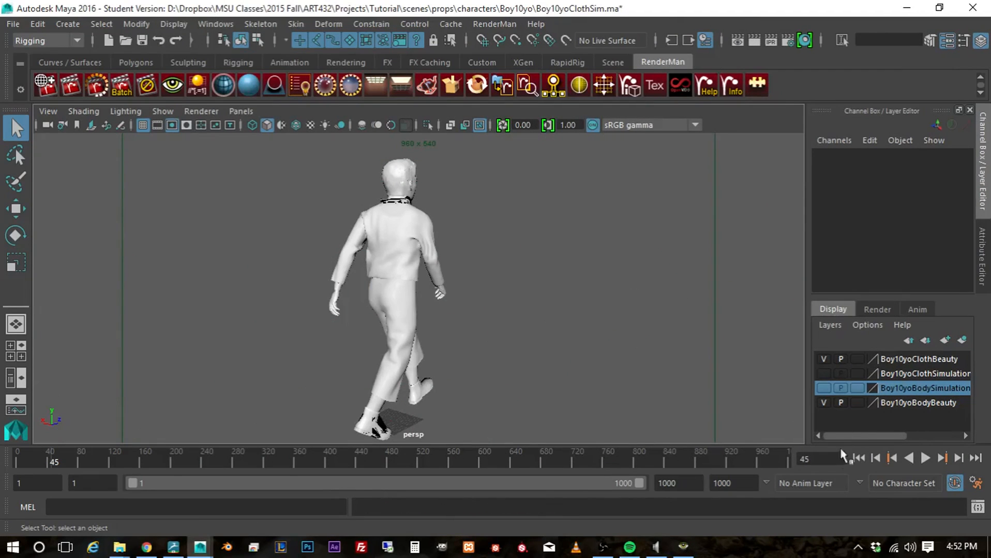
{"action": "left_click", "coordinate": [925, 458]}
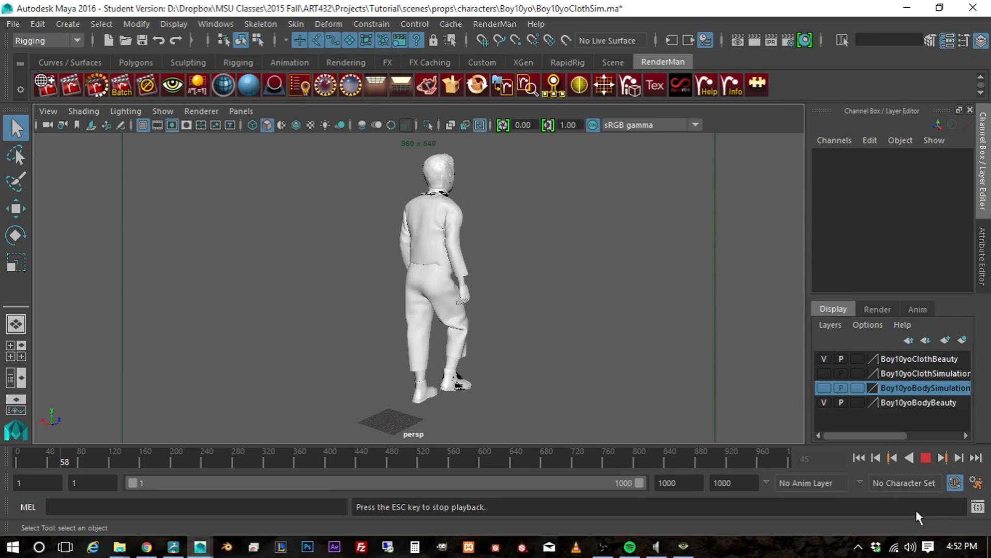
{"action": "left_click", "coordinate": [924, 458]}
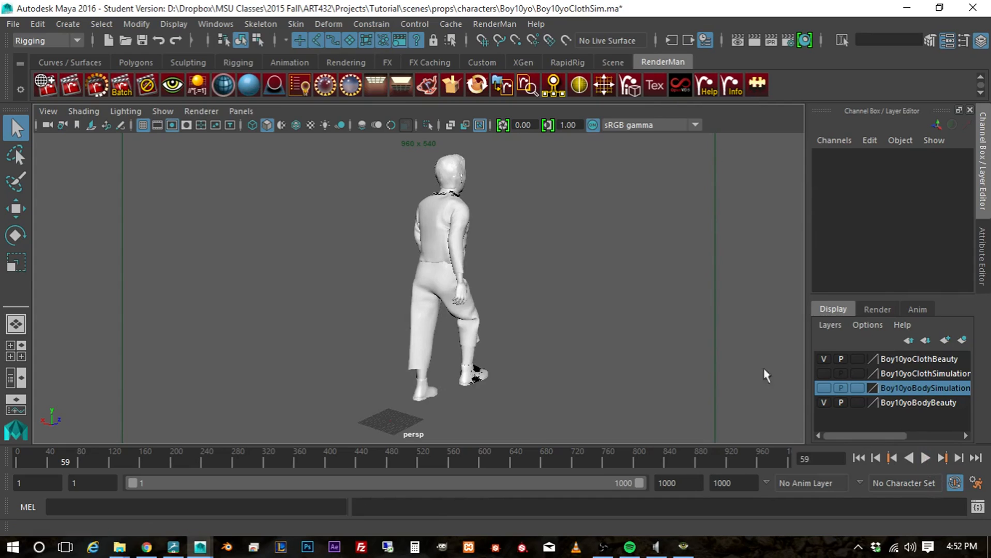
Step: Frame a front close-up of the coat and its armpit area, test-render it at frame 59, and stop the render
{"action": "left_click_drag", "start_coordinate": [561, 310], "coordinate": [355, 306], "text": "alt"}
{"action": "right_click_drag", "start_coordinate": [397, 259], "coordinate": [623, 302], "text": "alt"}
{"action": "middle_click_drag", "start_coordinate": [430, 179], "coordinate": [450, 317], "text": "alt"}
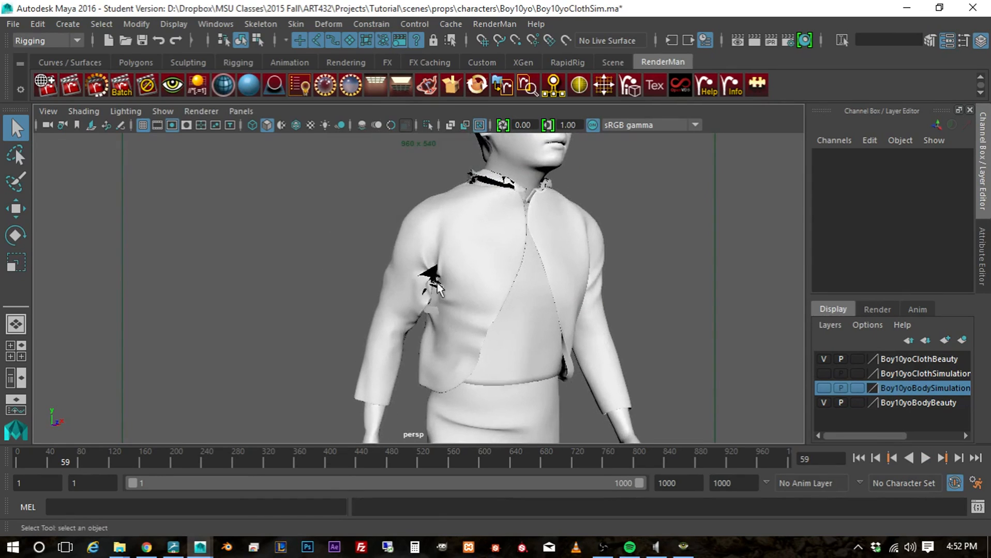
{"action": "mouse_move", "coordinate": [455, 336]}
{"action": "left_mouse_down", "text": "alt"}
{"action": "mouse_move", "coordinate": [442, 322]}
{"action": "mouse_move", "coordinate": [463, 322]}
{"action": "mouse_move", "coordinate": [442, 315]}
{"action": "mouse_move", "coordinate": [443, 324]}
{"action": "left_mouse_up", "text": "alt"}
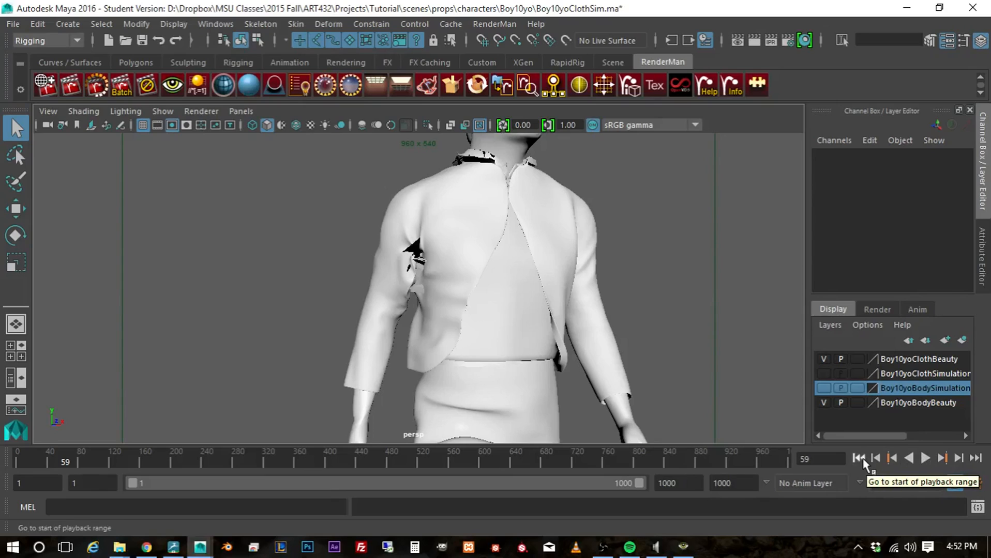
{"action": "left_click", "coordinate": [75, 89]}
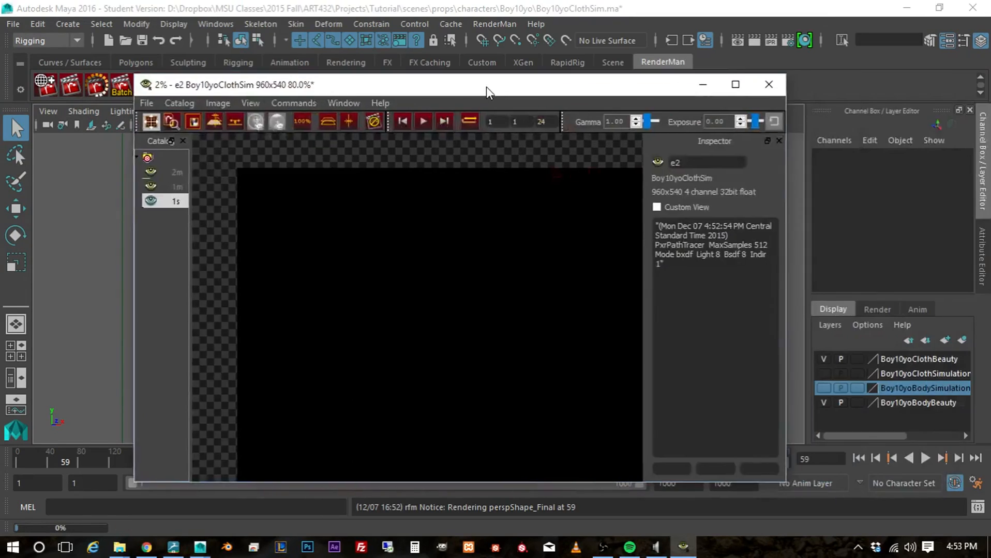
{"action": "left_click_drag", "start_coordinate": [486, 87], "coordinate": [491, 48]}
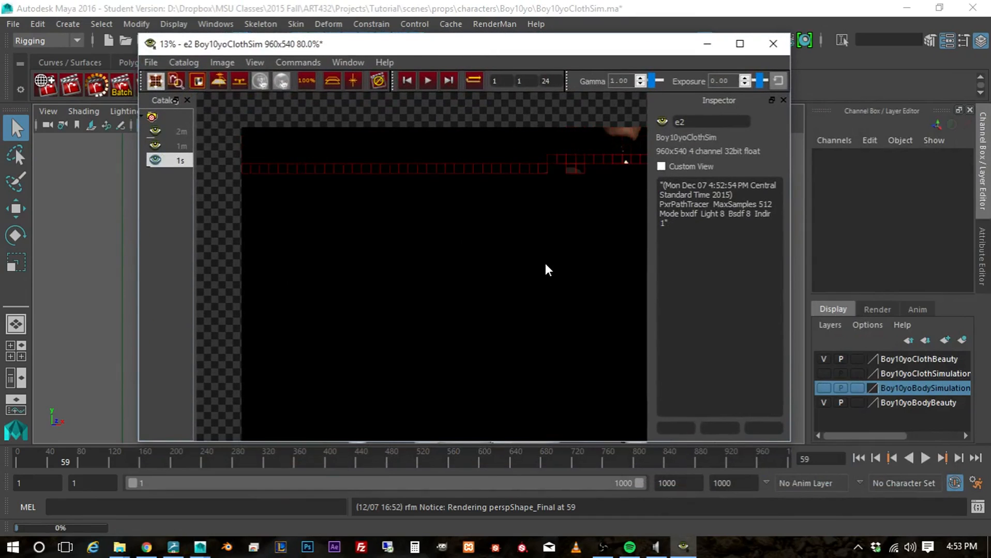
{"action": "left_click", "coordinate": [378, 80]}
{"action": "left_click_drag", "start_coordinate": [484, 46], "coordinate": [492, 131]}
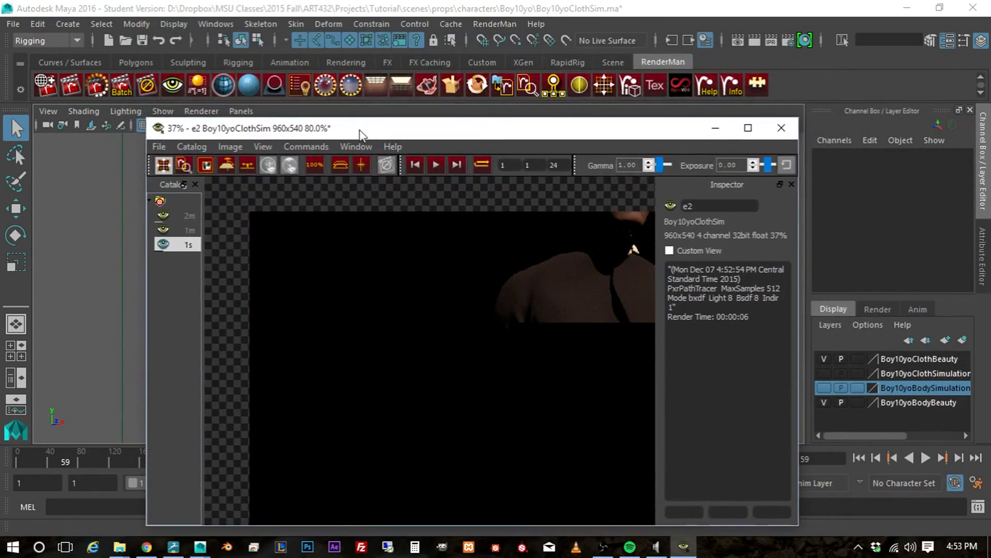
{"action": "left_click", "coordinate": [283, 113]}
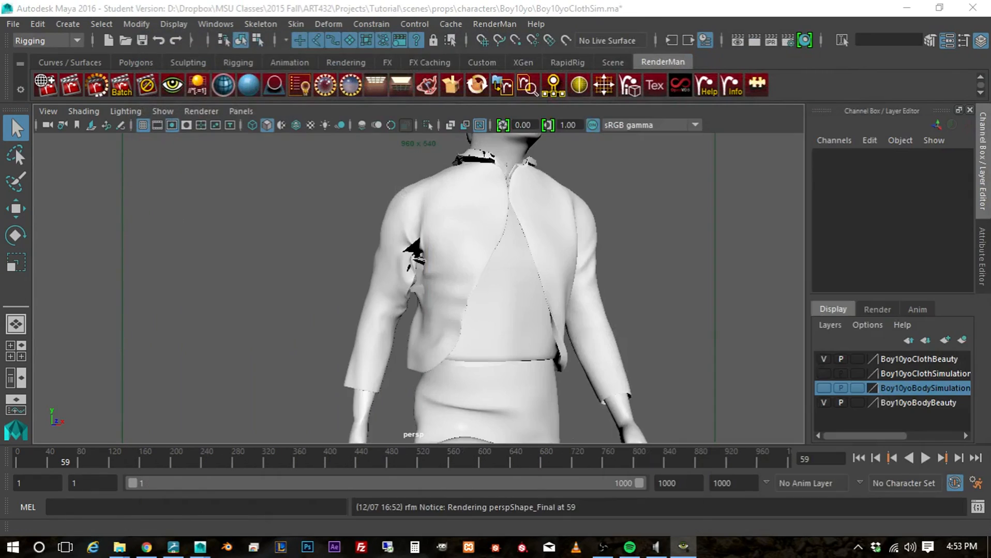
Step: Add a RenderMan environment map light, render the coat close-up at frame 59, and enlarge the render window to fit the whole image
{"action": "left_click", "coordinate": [325, 85]}
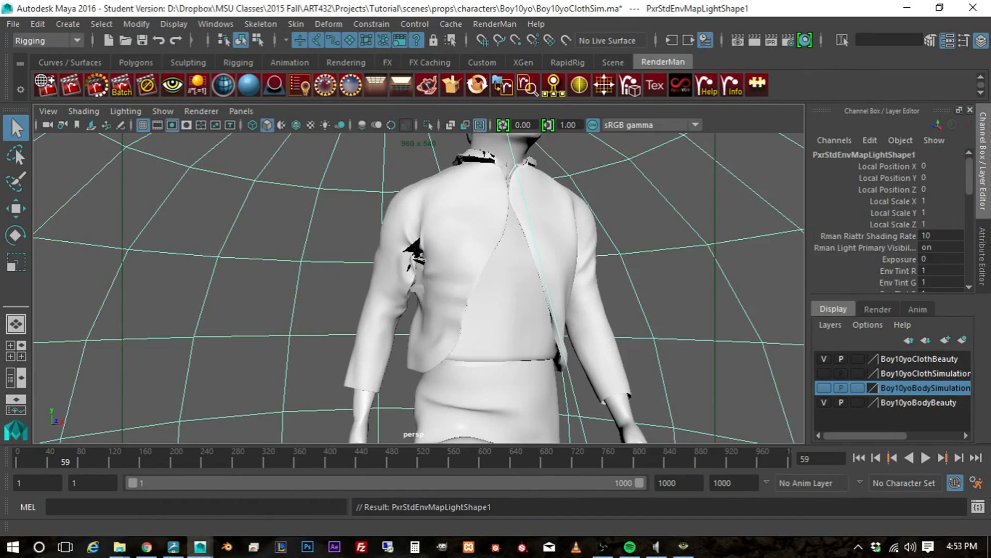
{"action": "left_click", "coordinate": [683, 548]}
{"action": "left_click_drag", "start_coordinate": [636, 129], "coordinate": [990, 148]}
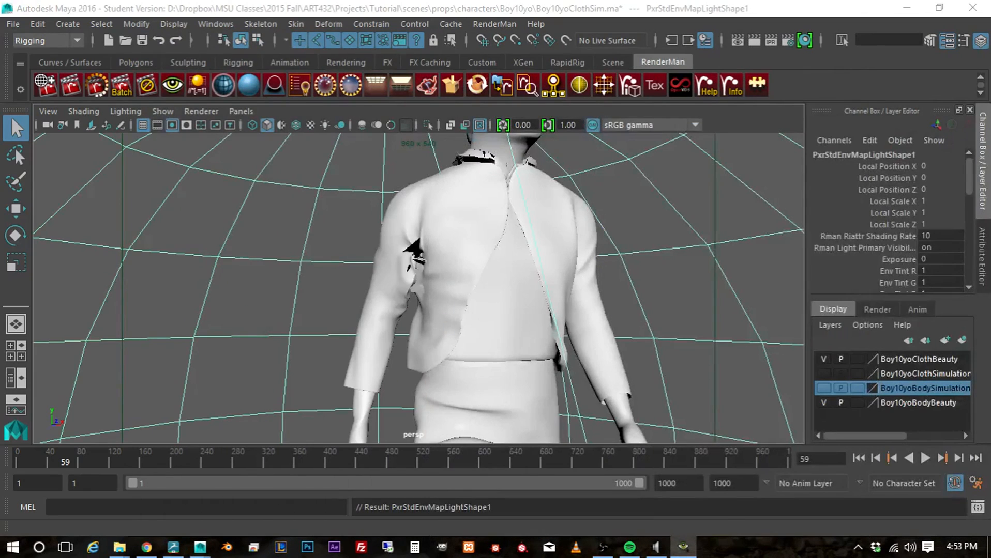
{"action": "left_click", "coordinate": [70, 89]}
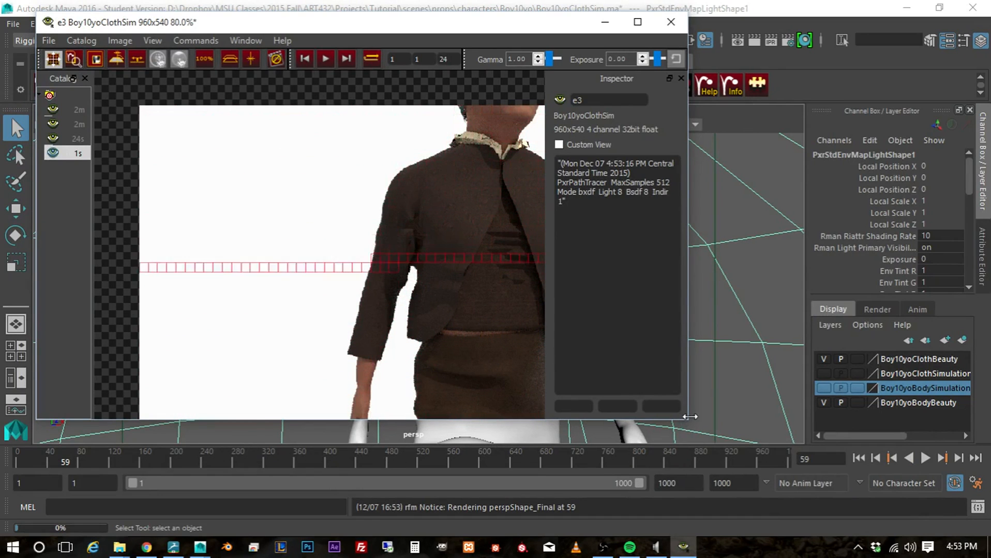
{"action": "left_click_drag", "start_coordinate": [686, 416], "coordinate": [951, 497]}
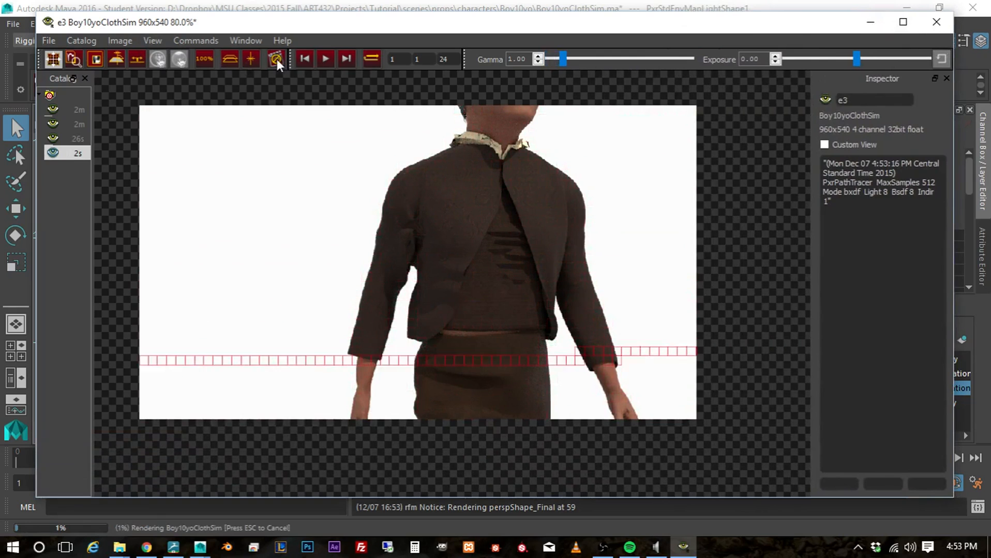
Step: Move the render window out of the way and return the animation to frame 1
{"action": "left_click_drag", "start_coordinate": [331, 23], "coordinate": [989, 65]}
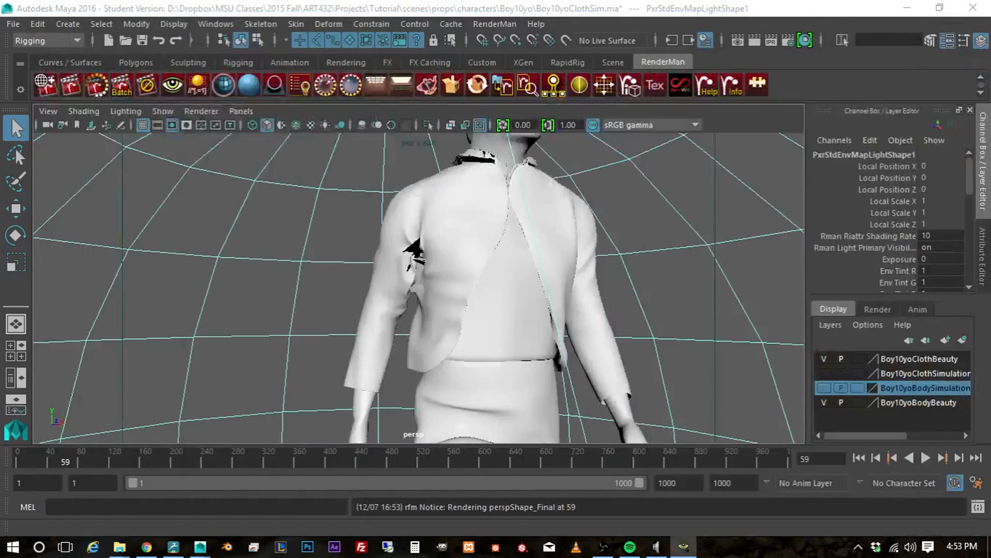
{"action": "left_click", "coordinate": [859, 458]}
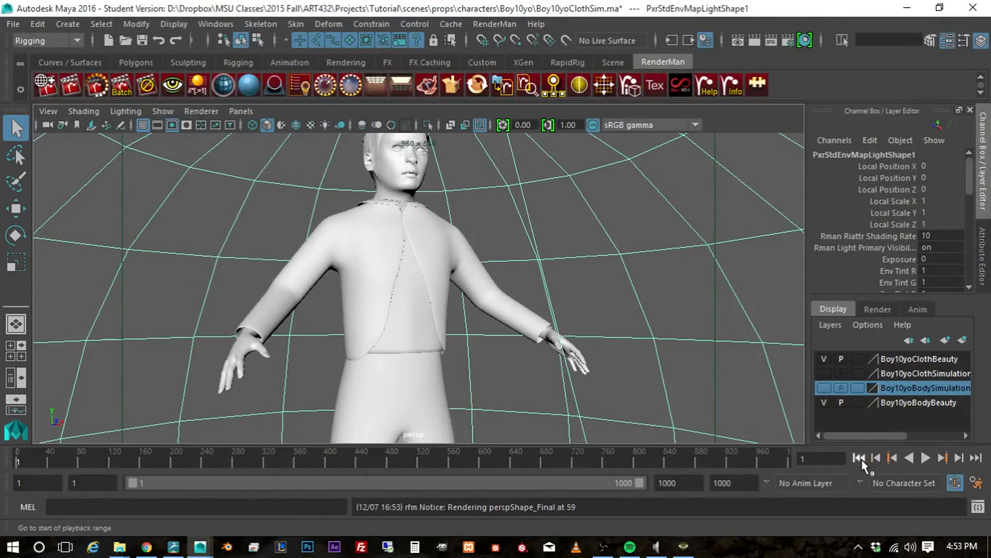
Step: Open the Outliner and select Boy10yoVestSim inside Boy10yoClothesSimulation_grp
{"action": "left_click", "coordinate": [370, 277]}
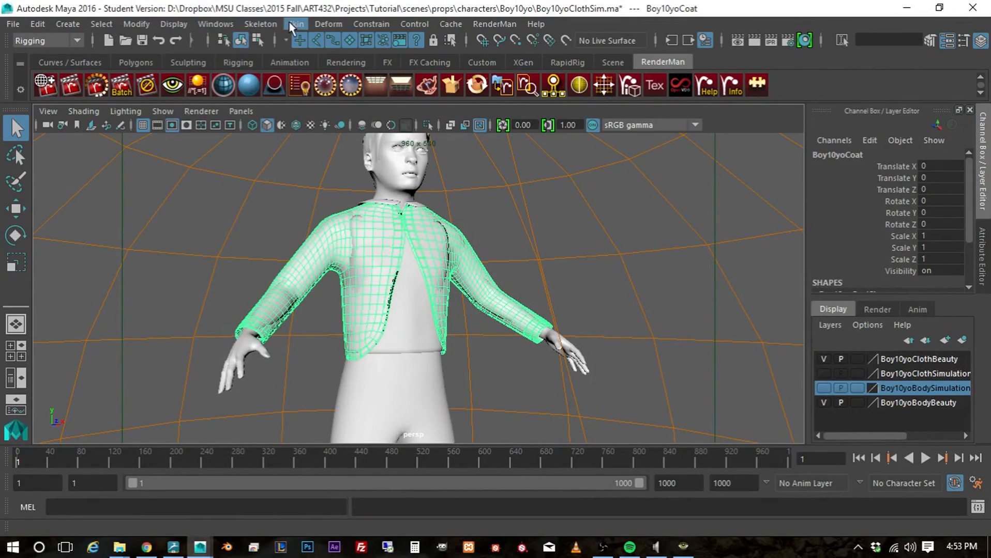
{"action": "left_click", "coordinate": [223, 24]}
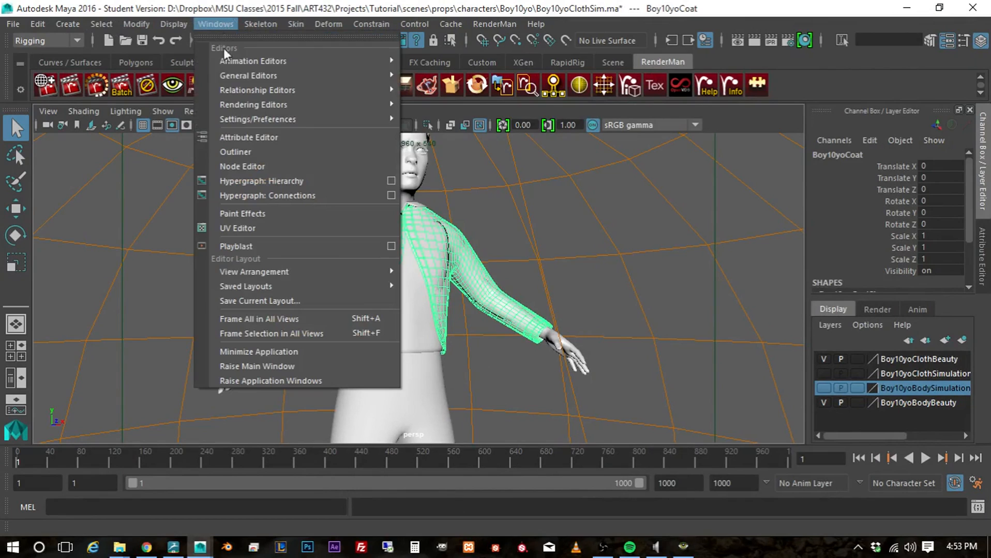
{"action": "left_click", "coordinate": [239, 154]}
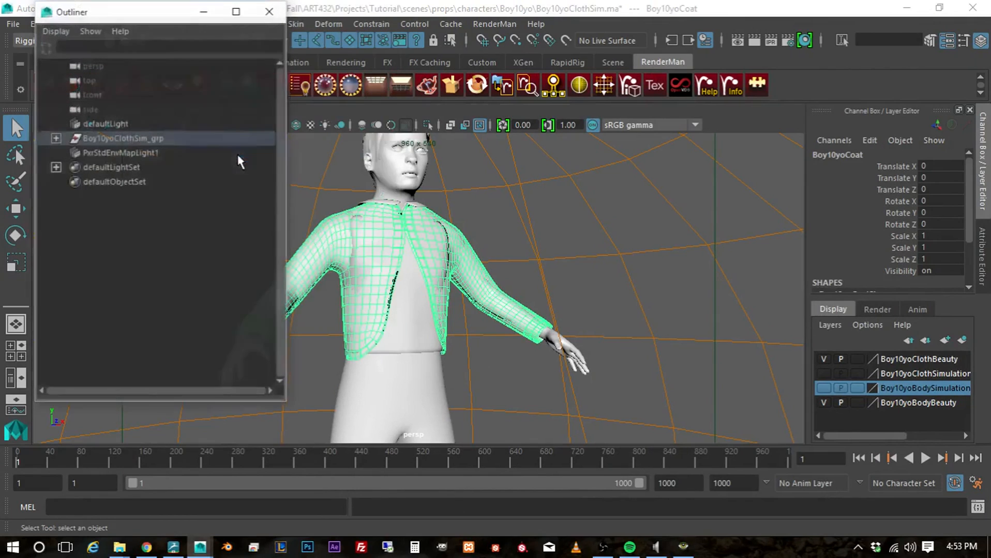
{"action": "left_click", "coordinate": [56, 138]}
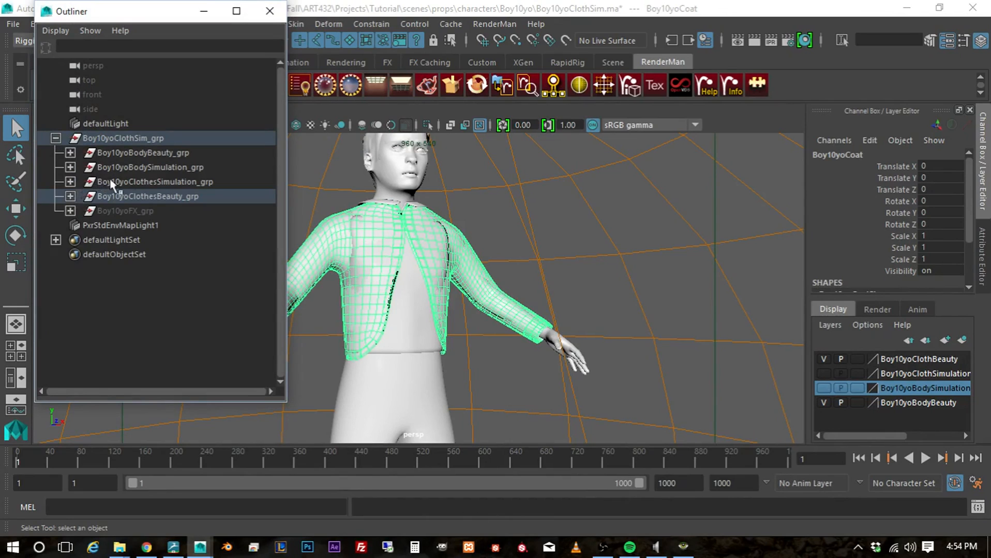
{"action": "left_click", "coordinate": [70, 182]}
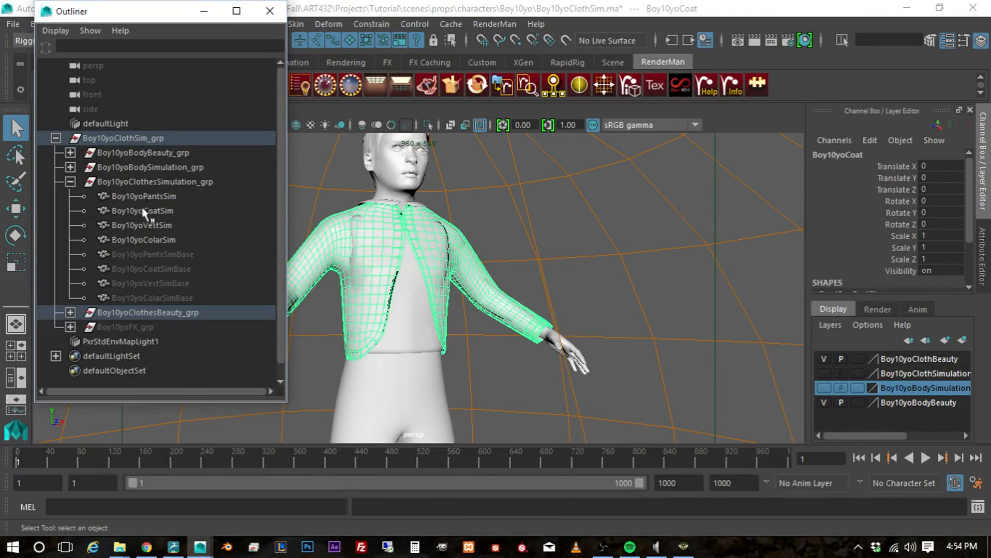
{"action": "left_click", "coordinate": [140, 226]}
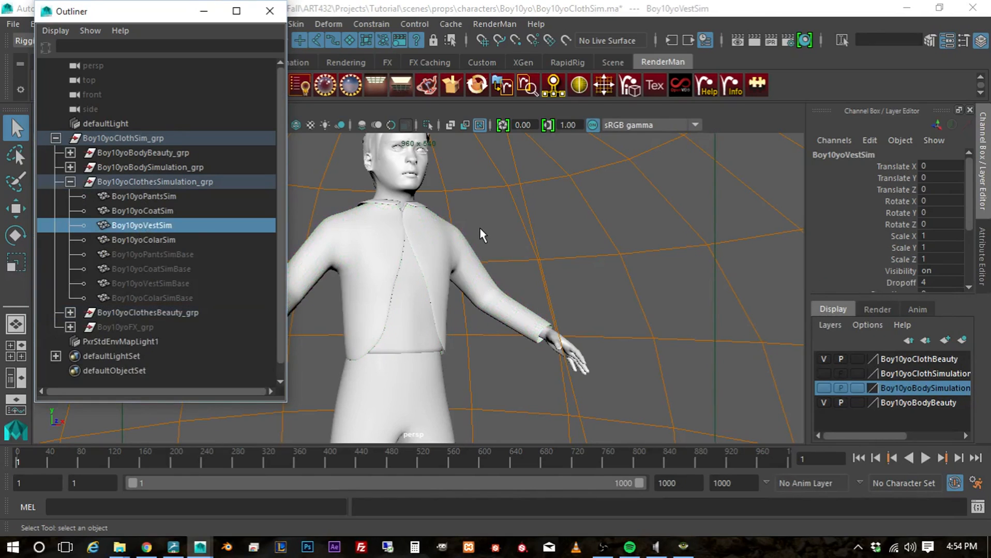
Step: Show the vest's nCloth attributes and expand its Collisions and Dynamic Properties sections to examine them
{"action": "left_click", "coordinate": [984, 264]}
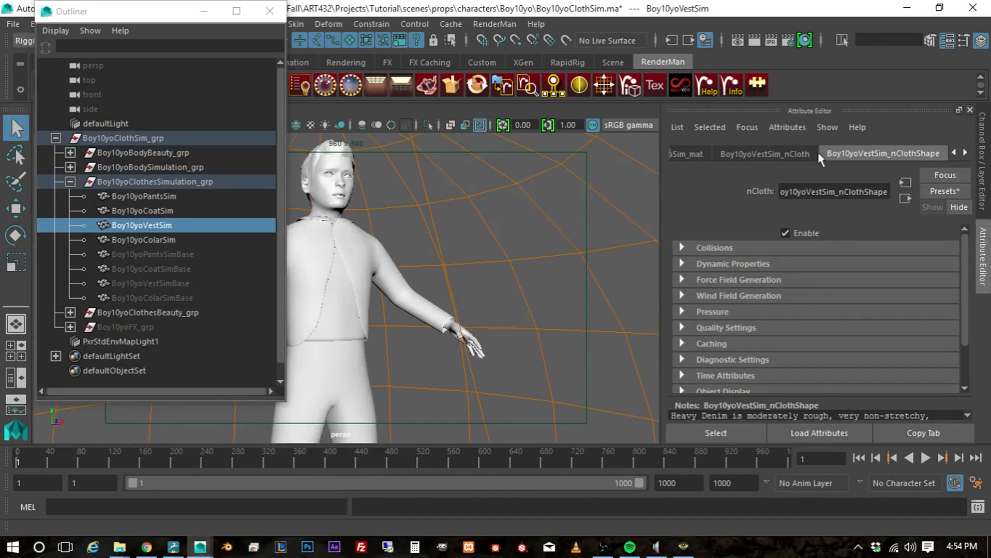
{"action": "left_click", "coordinate": [682, 248]}
{"action": "scroll", "coordinate": [731, 314], "scroll_direction": "down", "scroll_amount": 2}
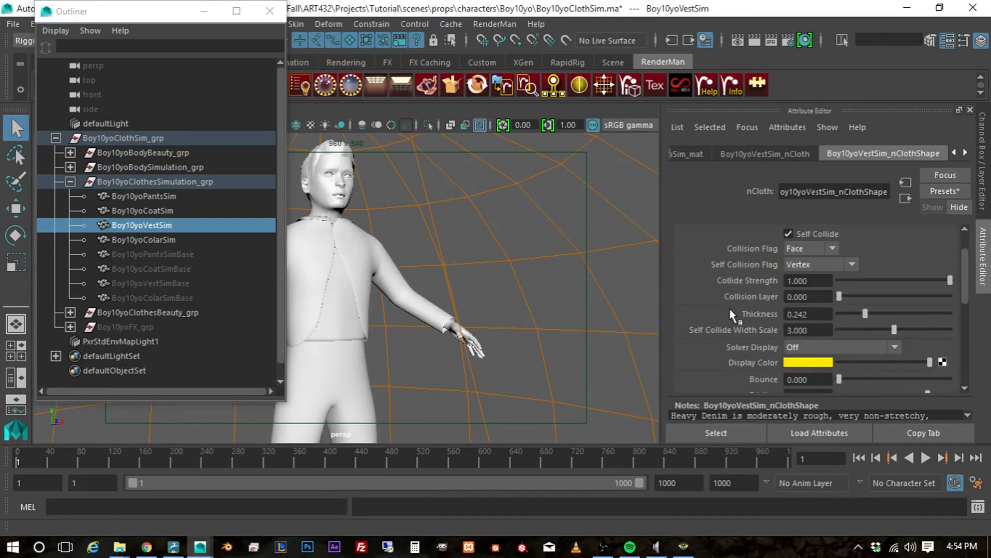
{"action": "scroll", "coordinate": [731, 314], "scroll_direction": "down", "scroll_amount": 4}
{"action": "scroll", "coordinate": [731, 314], "scroll_direction": "down", "scroll_amount": 2}
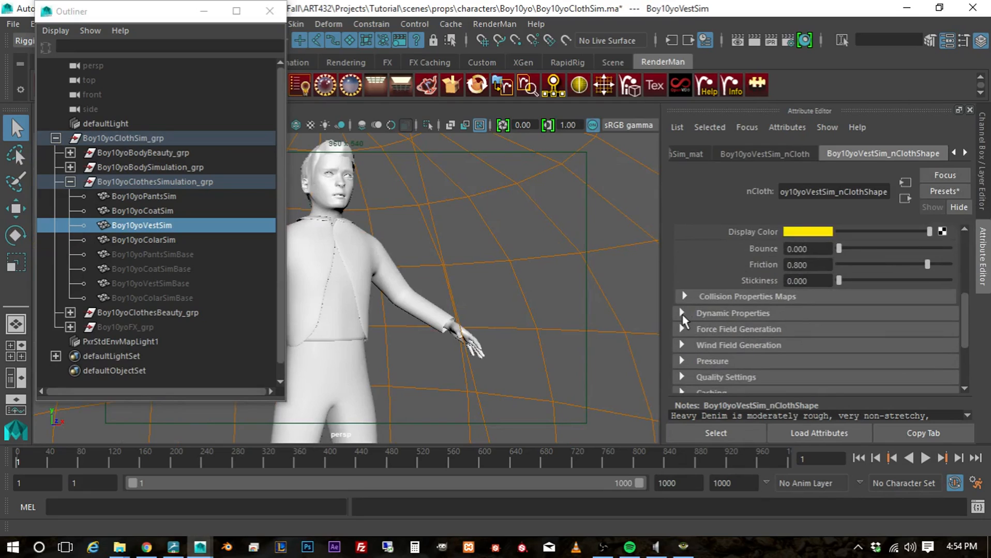
{"action": "left_click", "coordinate": [683, 316]}
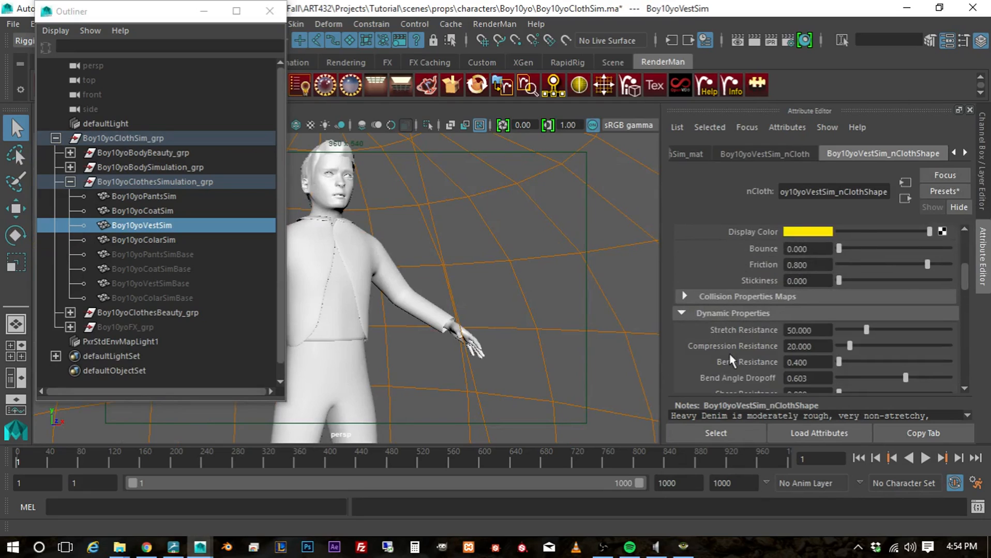
{"action": "scroll", "coordinate": [730, 362], "scroll_direction": "down", "scroll_amount": 4}
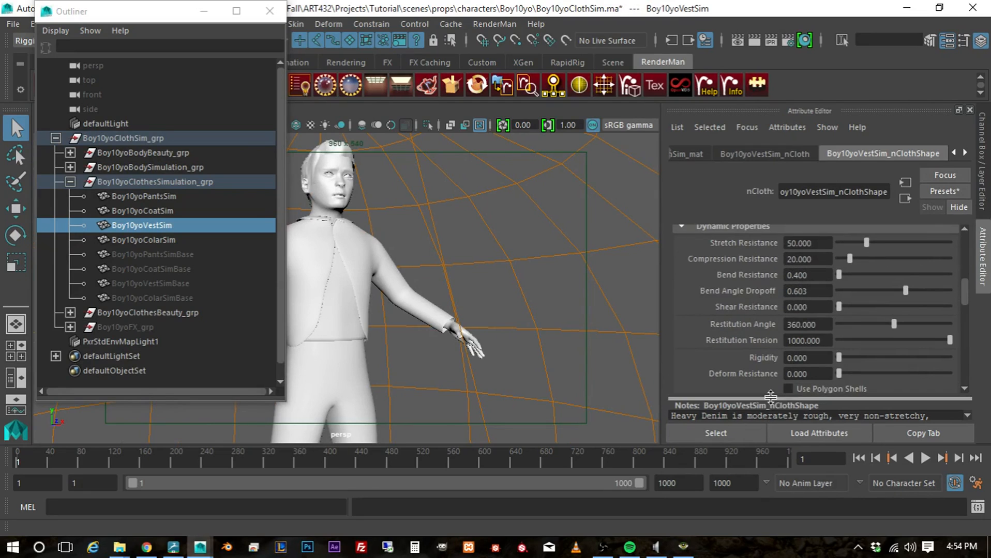
Step: Enlarge the notes area to read the vest nCloth's material description, and shrink it again
{"action": "left_click_drag", "start_coordinate": [768, 400], "coordinate": [761, 305]}
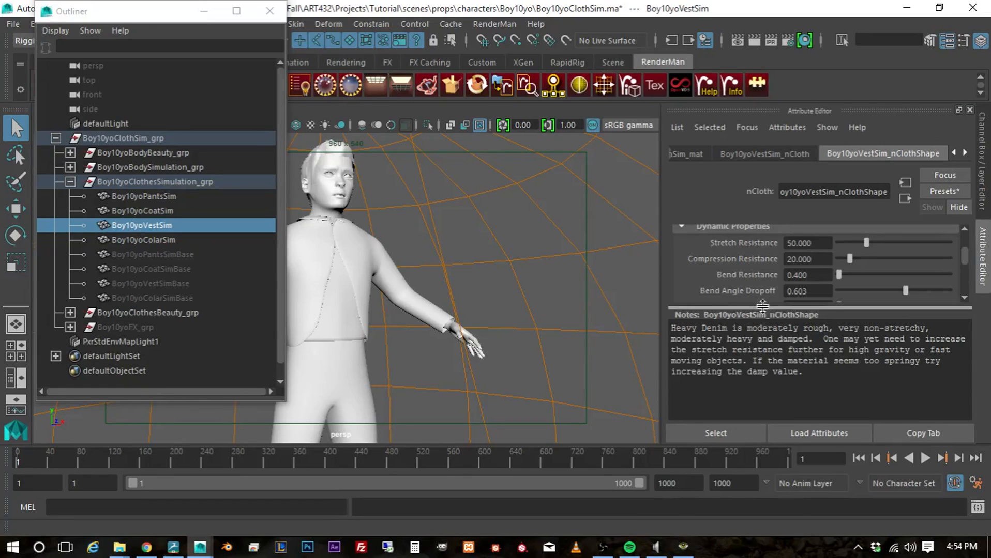
{"action": "left_click_drag", "start_coordinate": [766, 305], "coordinate": [777, 371]}
{"action": "scroll", "coordinate": [760, 316], "scroll_direction": "down", "scroll_amount": 2}
{"action": "scroll", "coordinate": [760, 315], "scroll_direction": "up", "scroll_amount": 2}
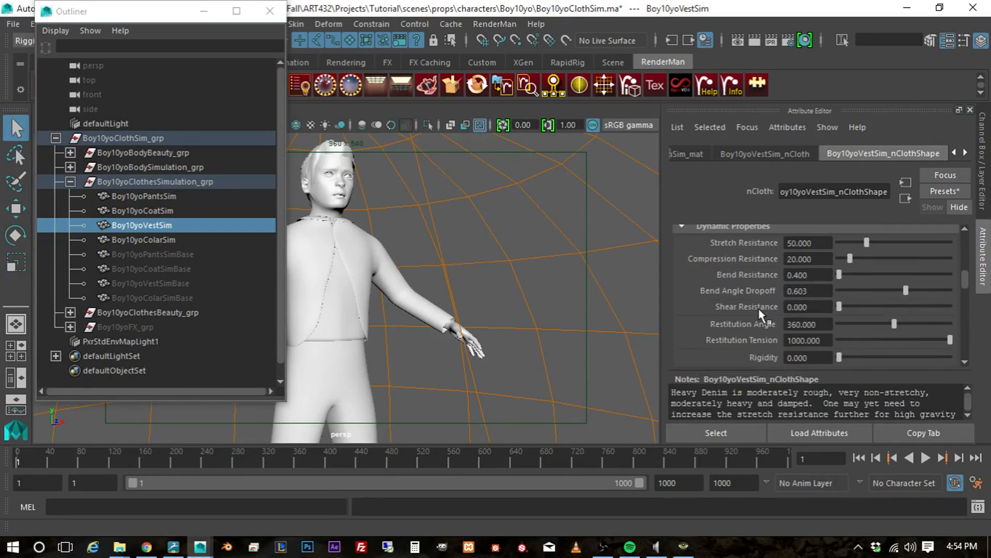
Step: Switch the vest nCloth's Self Collide off and back on, and set its Collide Strength to 0.5
{"action": "scroll", "coordinate": [759, 313], "scroll_direction": "up", "scroll_amount": 4}
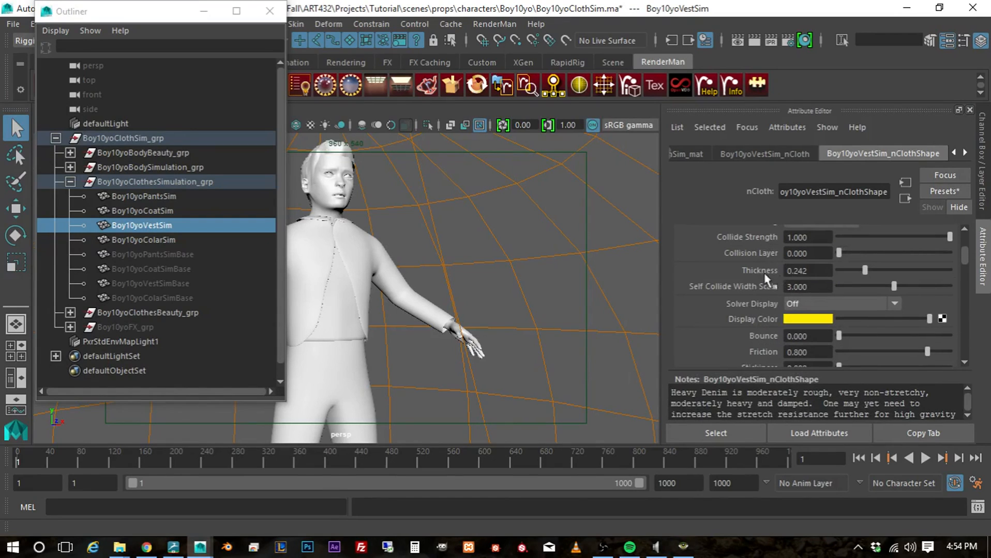
{"action": "scroll", "coordinate": [754, 328], "scroll_direction": "up", "scroll_amount": 2}
{"action": "scroll", "coordinate": [753, 328], "scroll_direction": "up", "scroll_amount": 2}
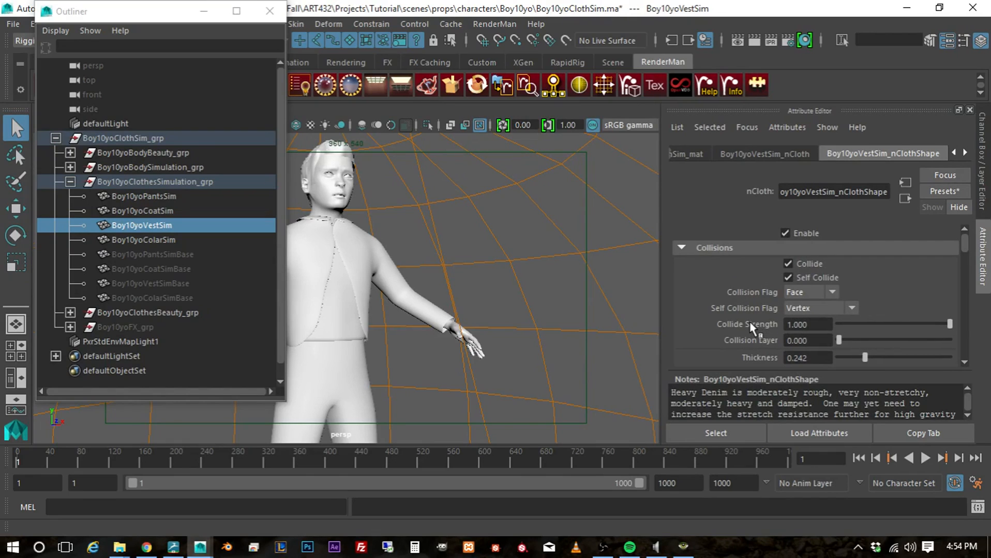
{"action": "left_click", "coordinate": [788, 278]}
{"action": "scroll", "coordinate": [732, 323], "scroll_direction": "down", "scroll_amount": 2}
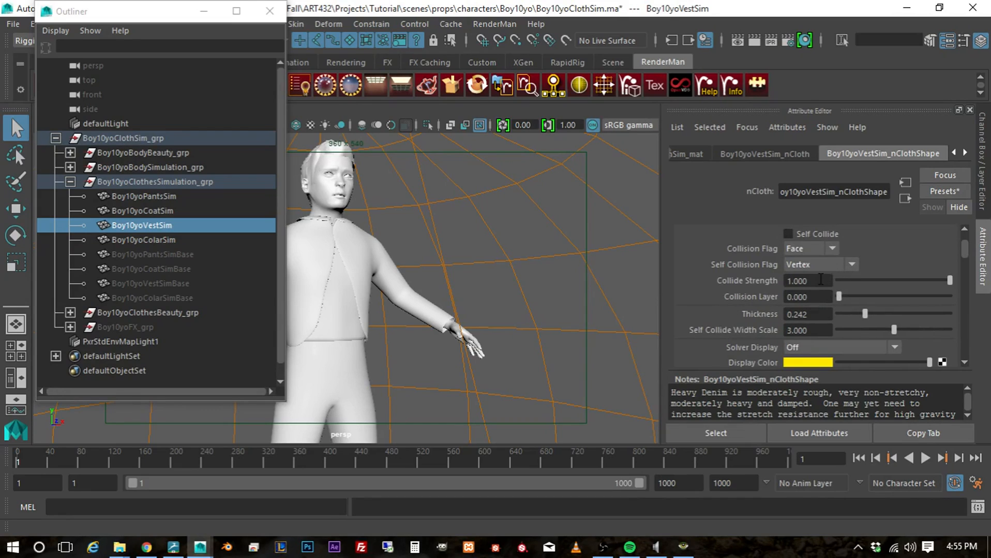
{"action": "left_click_drag", "start_coordinate": [819, 282], "coordinate": [699, 282]}
{"action": "type", "text": ".5"}
{"action": "key", "text": "Return"}
{"action": "left_click", "coordinate": [787, 234]}
Step: Set the vest nCloth's Thickness to 0.1 and its Self Collide Width Scale to 1
{"action": "left_click", "coordinate": [821, 314]}
{"action": "type", "text": "0.1"}
{"action": "key", "text": "Return"}
{"action": "left_click", "coordinate": [819, 329]}
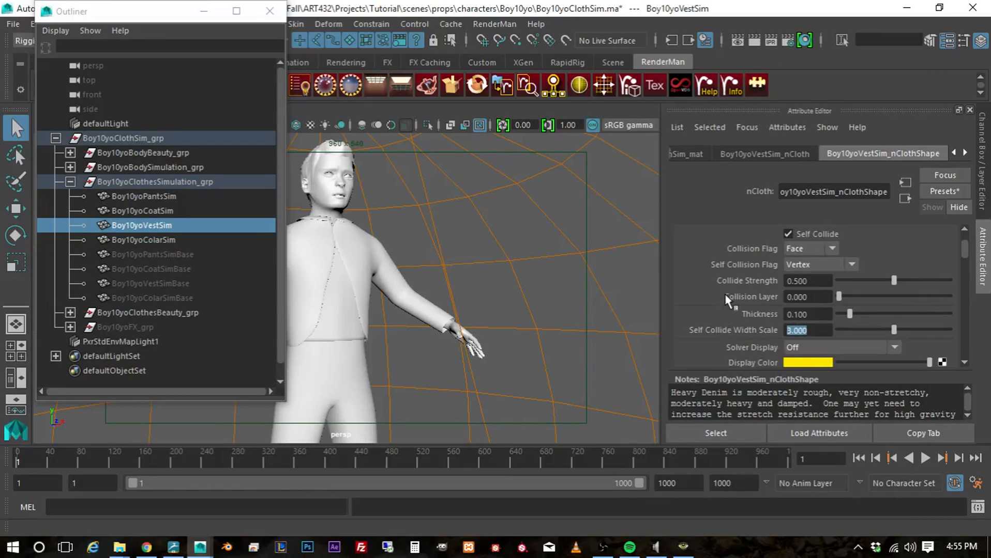
{"action": "type", "text": "1"}
{"action": "key", "text": "Return"}
Step: Move the Outliner aside and set the vest nCloth's Friction to 0.4
{"action": "left_click_drag", "start_coordinate": [145, 16], "coordinate": [990, 58]}
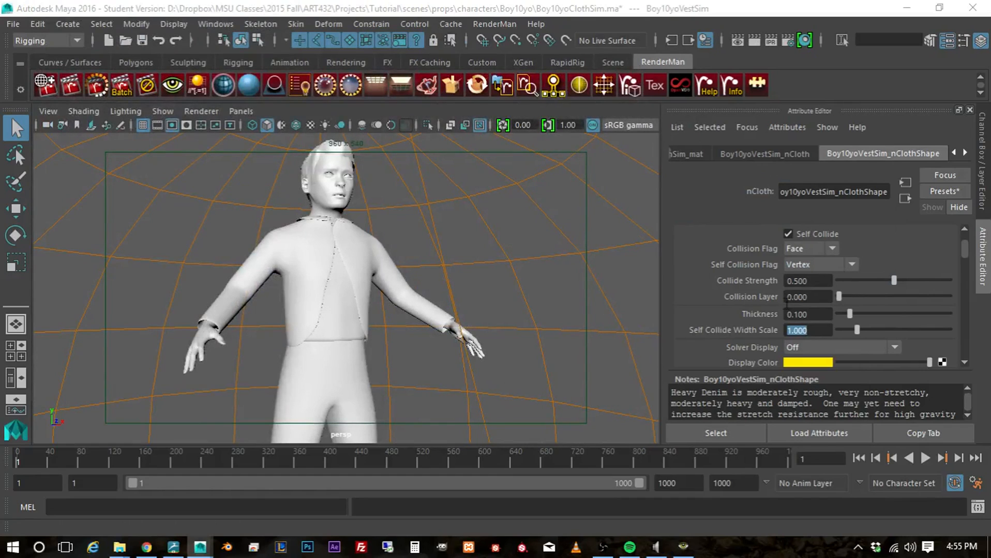
{"action": "scroll", "coordinate": [774, 309], "scroll_direction": "down", "scroll_amount": 5}
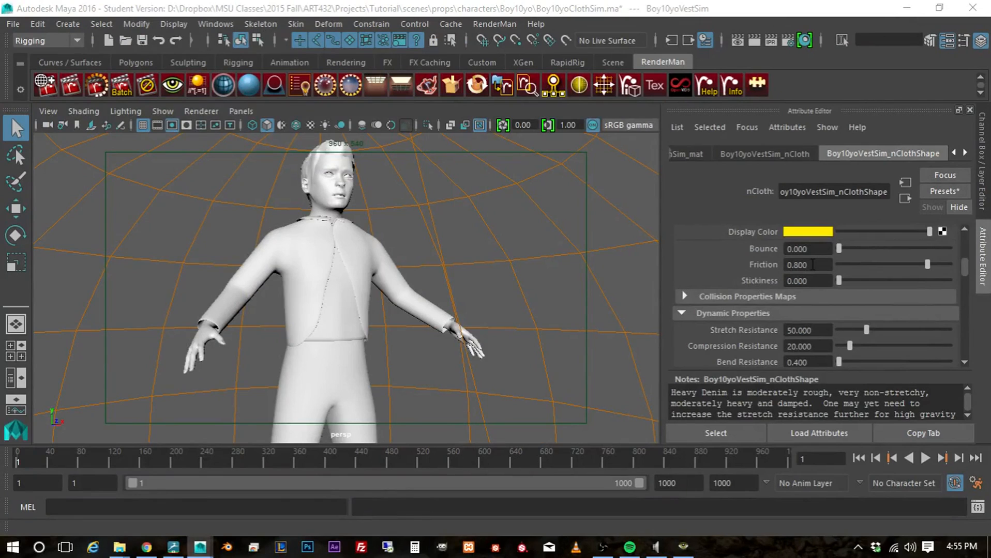
{"action": "left_click", "coordinate": [812, 264]}
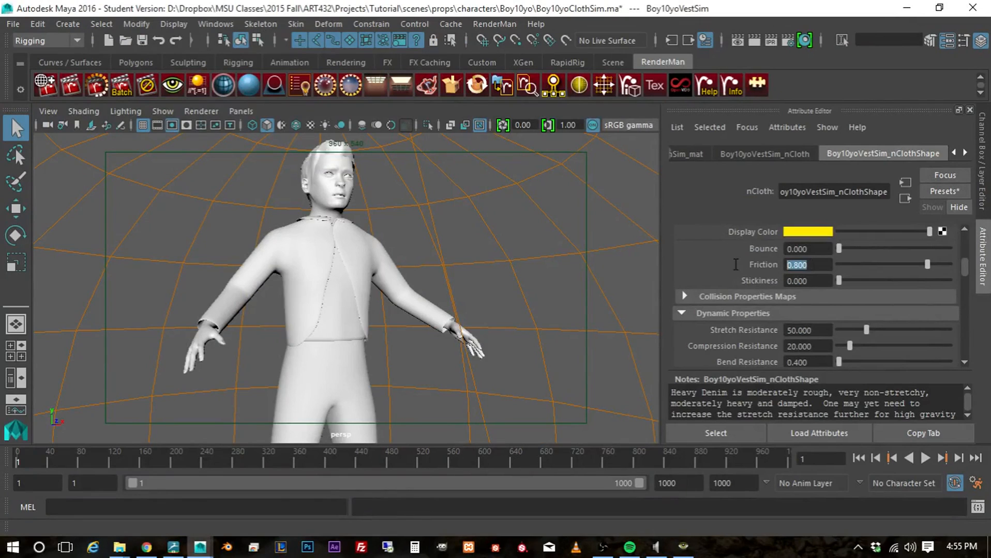
{"action": "key", "text": "BackSpace"}
{"action": "type", "text": ".4"}
{"action": "key", "text": "Return"}
Step: Review the vest nCloth's Dynamic Properties, from stretch and compression resistance down to the input motion settings
{"action": "scroll", "coordinate": [715, 316], "scroll_direction": "down", "scroll_amount": 2}
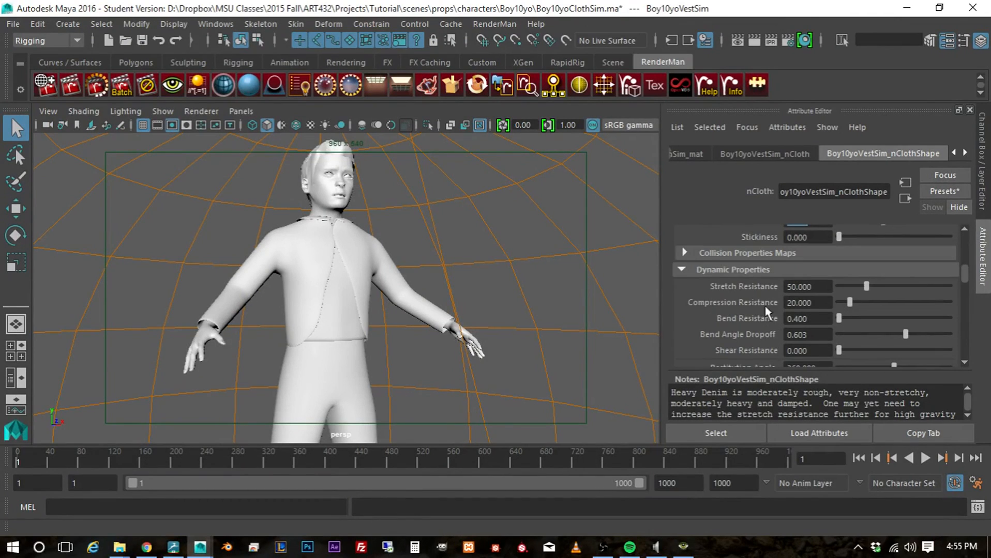
{"action": "scroll", "coordinate": [764, 324], "scroll_direction": "down", "scroll_amount": 4}
{"action": "scroll", "coordinate": [764, 324], "scroll_direction": "down", "scroll_amount": 4}
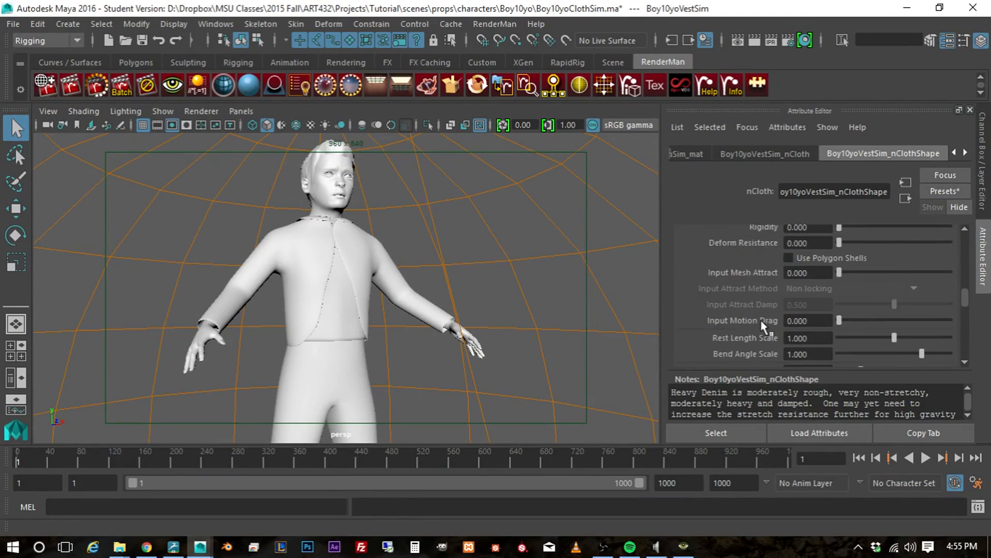
{"action": "scroll", "coordinate": [762, 323], "scroll_direction": "up", "scroll_amount": 8}
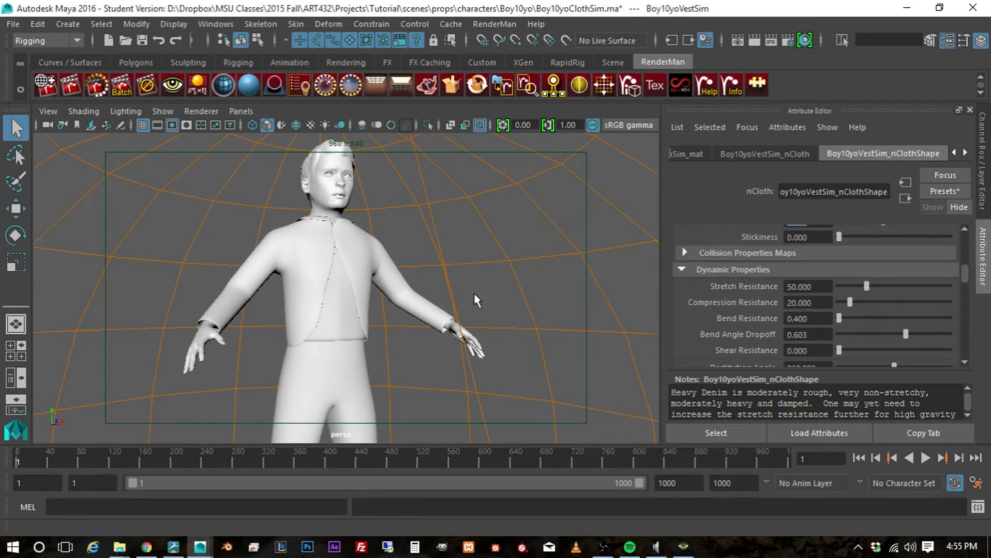
Step: Select the collar on the character and examine its nCloth collision, thickness and friction settings
{"action": "scroll", "coordinate": [472, 235], "scroll_direction": "down", "scroll_amount": 3}
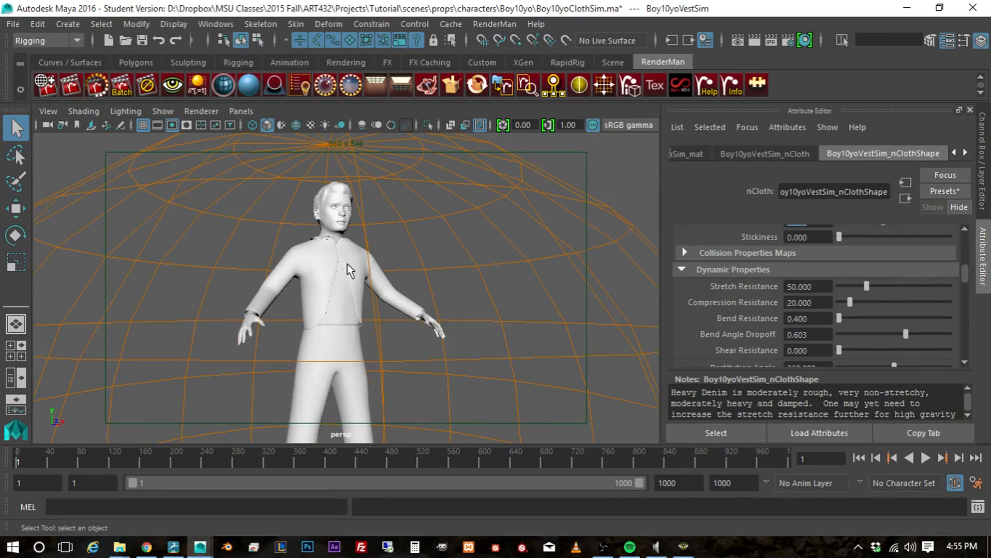
{"action": "left_click", "coordinate": [324, 238]}
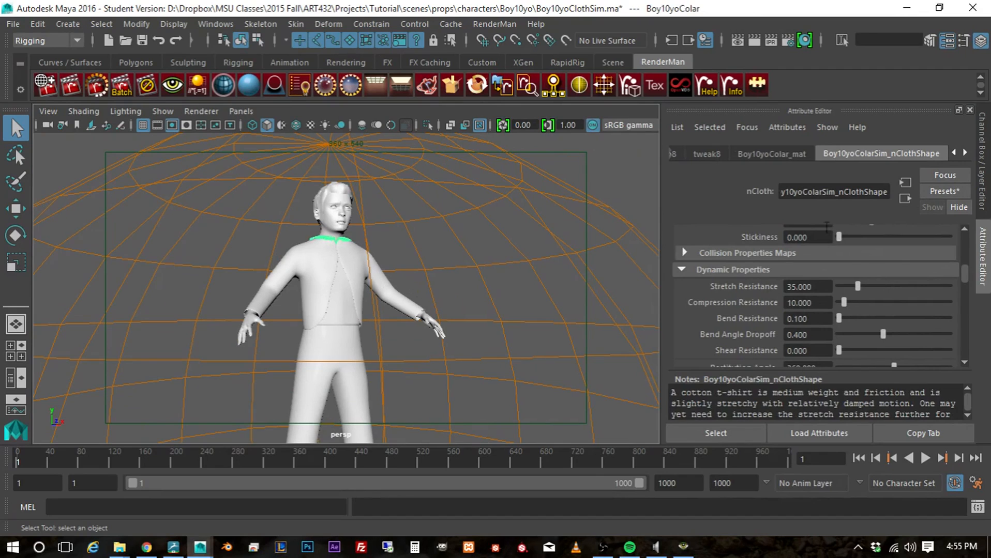
{"action": "scroll", "coordinate": [791, 292], "scroll_direction": "up", "scroll_amount": 5}
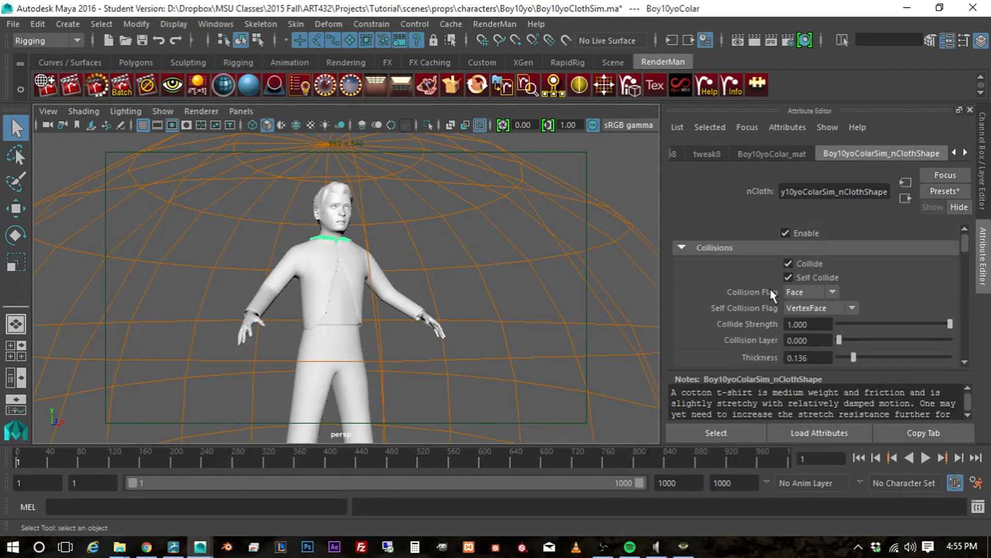
{"action": "scroll", "coordinate": [772, 295], "scroll_direction": "down", "scroll_amount": 2}
{"action": "scroll", "coordinate": [772, 295], "scroll_direction": "down", "scroll_amount": 2}
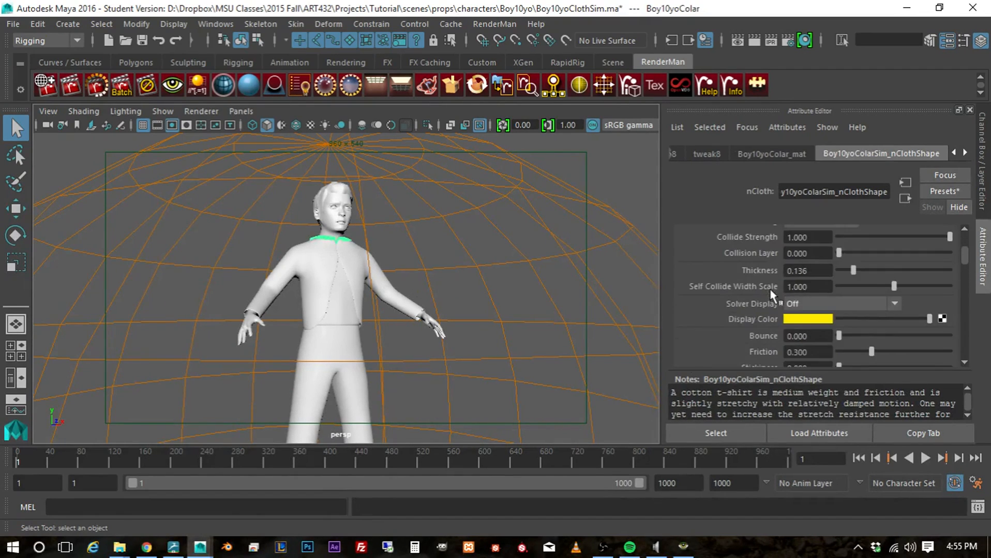
{"action": "scroll", "coordinate": [772, 296], "scroll_direction": "down", "scroll_amount": 2}
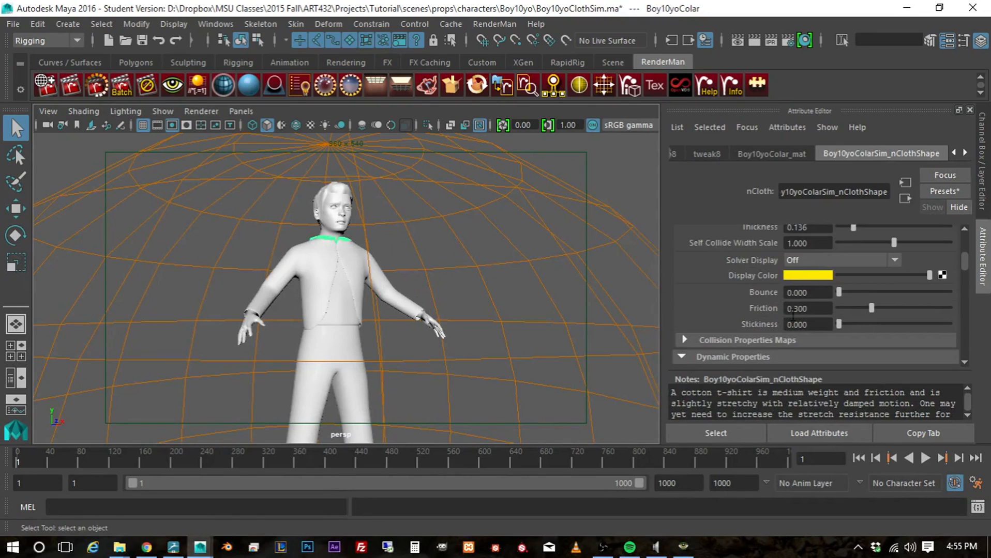
{"action": "scroll", "coordinate": [748, 302], "scroll_direction": "up", "scroll_amount": 2}
{"action": "scroll", "coordinate": [748, 303], "scroll_direction": "up", "scroll_amount": 2}
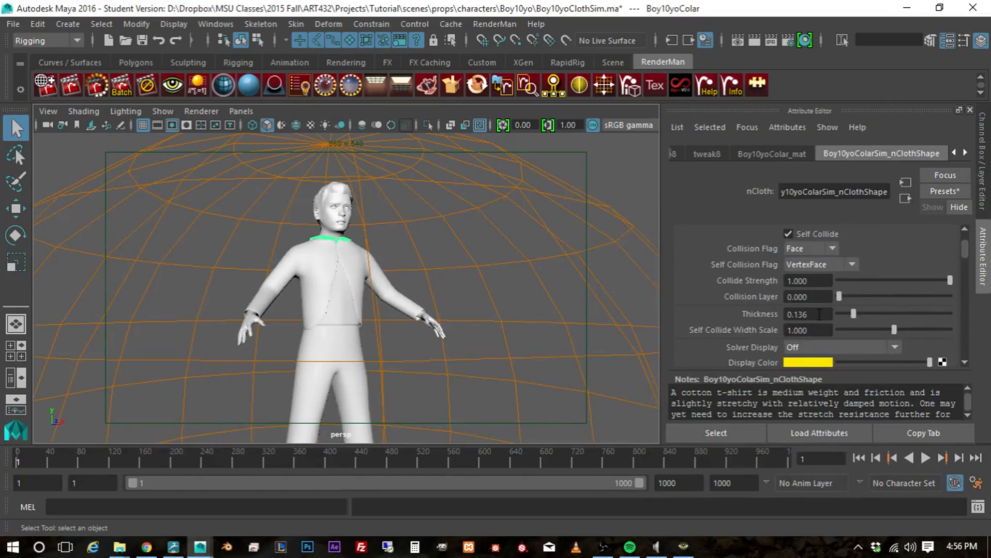
Step: Set the collar nCloth's Collide Strength to 0.4 and clear the selection
{"action": "left_click_drag", "start_coordinate": [819, 314], "coordinate": [719, 313]}
{"action": "left_click_drag", "start_coordinate": [815, 280], "coordinate": [716, 282]}
{"action": "type", "text": "0.4"}
{"action": "key", "text": "Return"}
{"action": "left_click", "coordinate": [607, 170]}
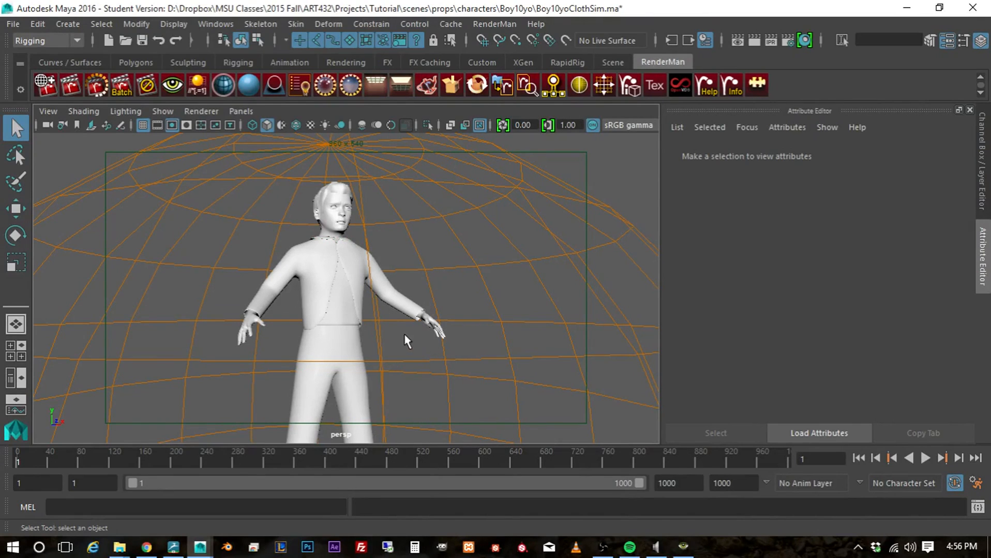
Step: Select the PxrStdEnvMapLight1 dome surrounding the character
{"action": "scroll", "coordinate": [406, 337], "scroll_direction": "down", "scroll_amount": 3}
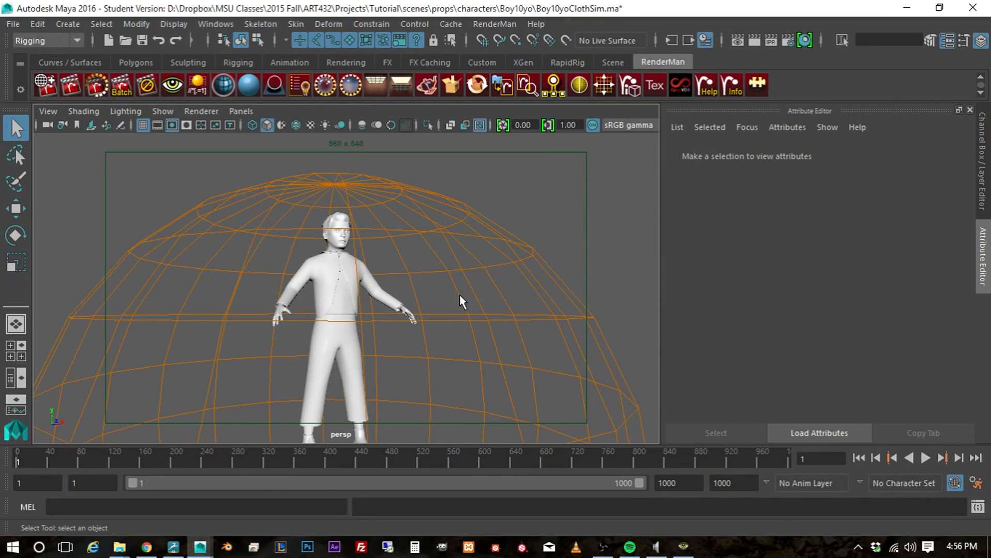
{"action": "left_click_drag", "start_coordinate": [460, 293], "coordinate": [495, 314]}
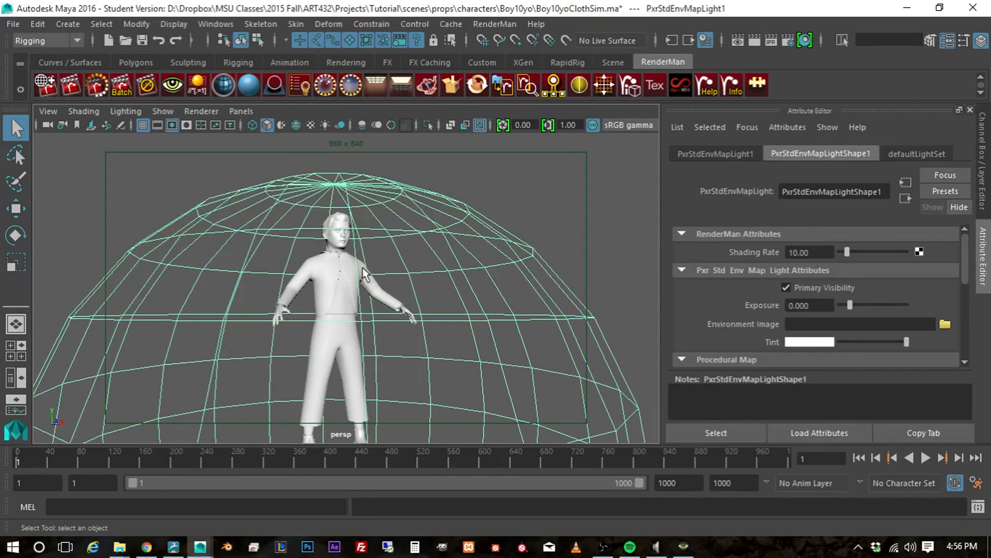